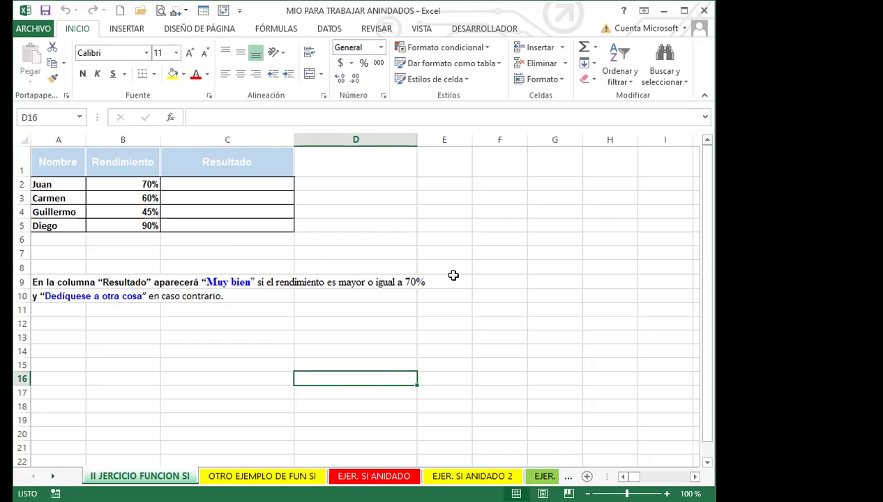
Step: Enter the formula =SI(B2>=70%;"MUY BIEN";"DEDIQUESE A OTRA COSA") in cell C2 of the Resultado column
left_click(201, 183)
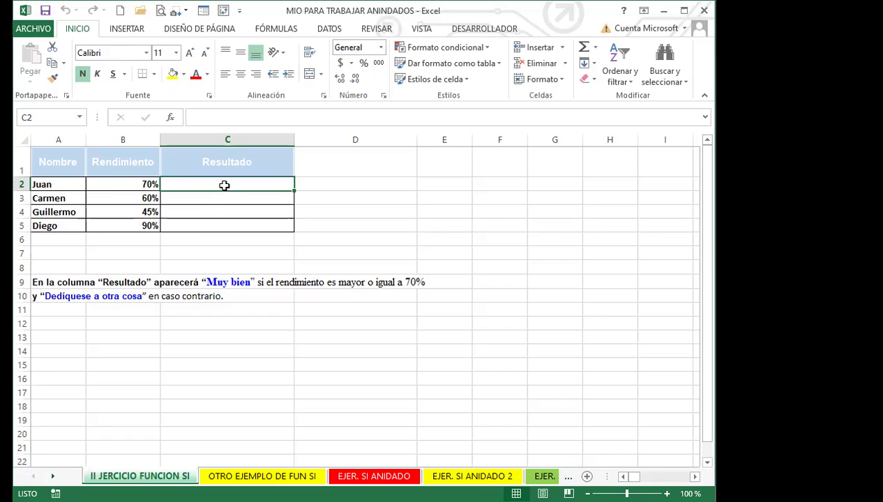
type("=S")
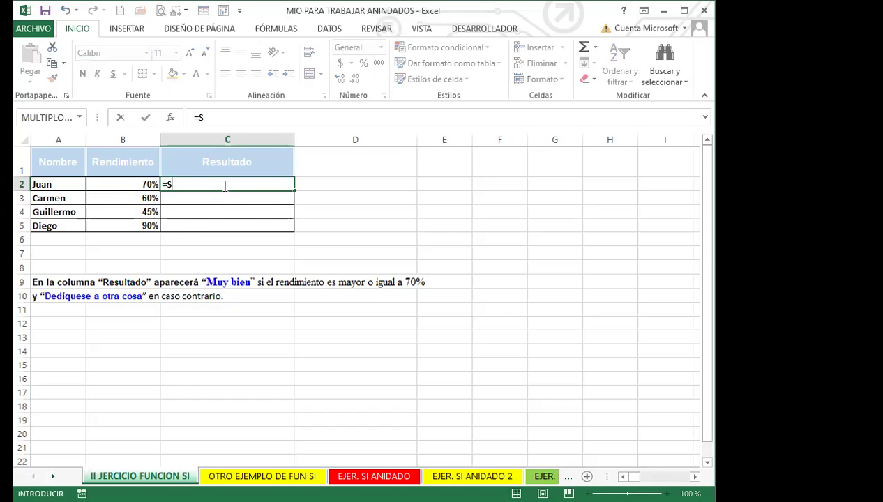
type("I")
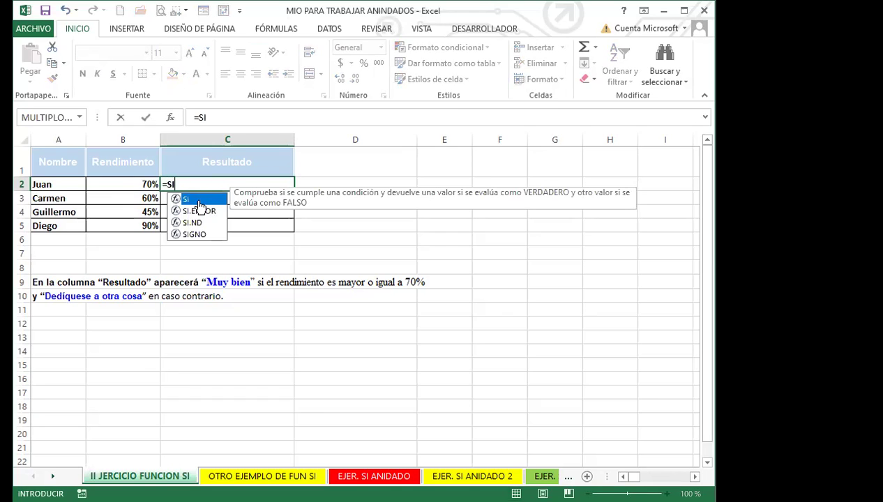
type("(")
left_click(132, 184)
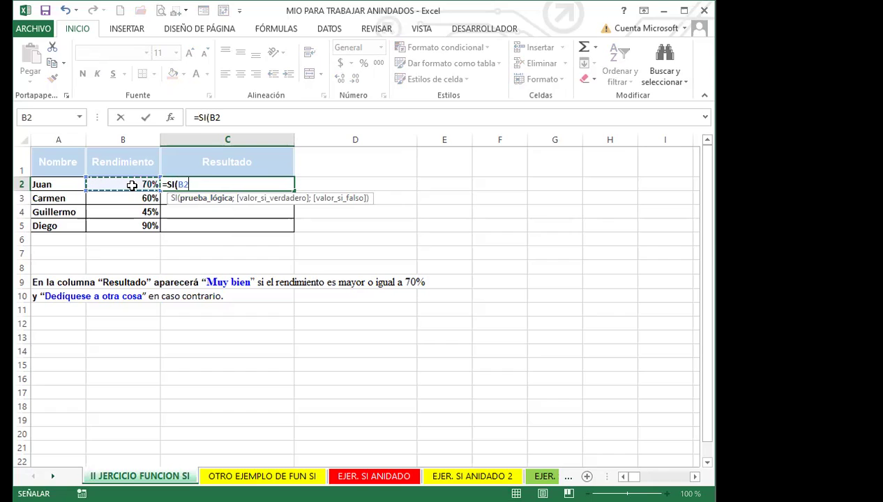
type(">")
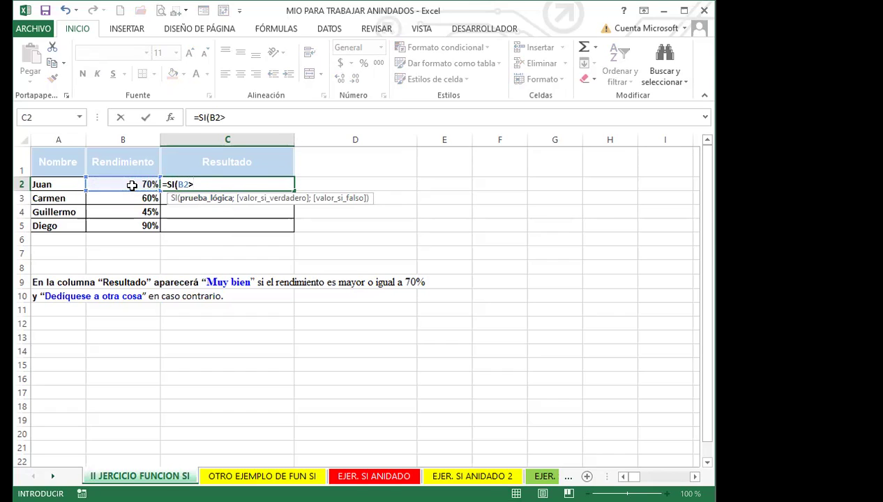
type("=70%;")
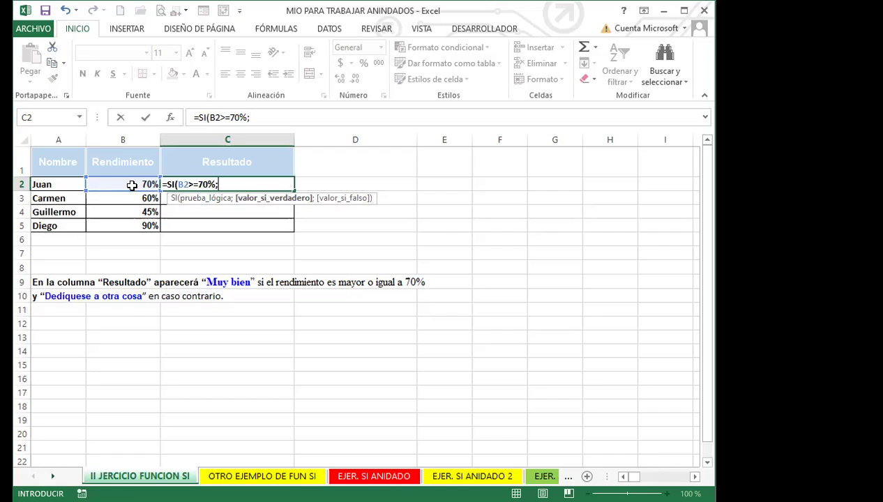
type("\"MUY BIEN")
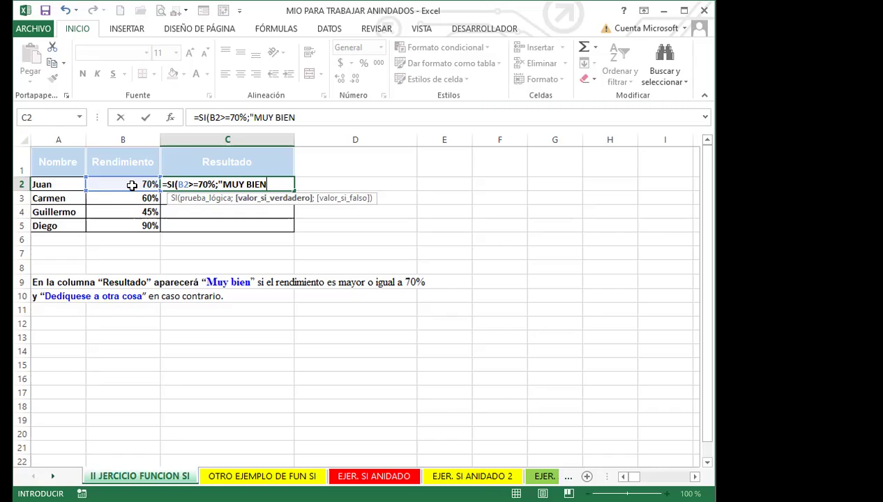
type("\";\"")
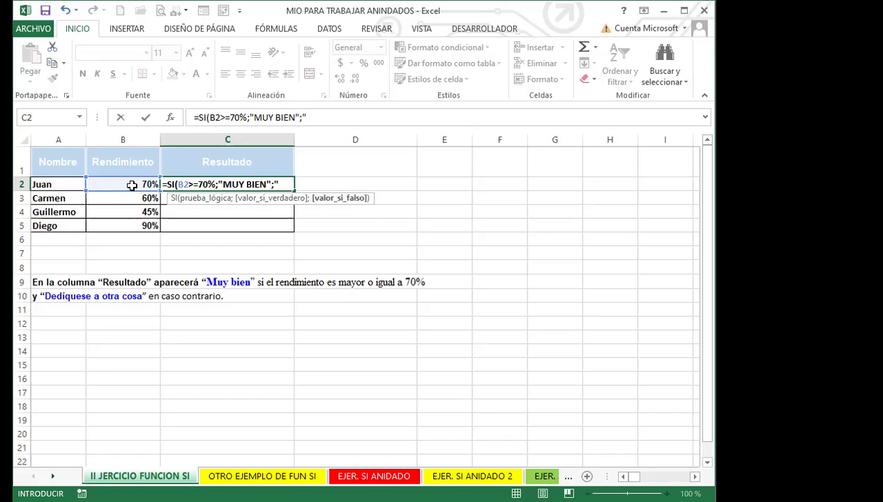
type("DEDIQUESE A OTRA COSA\"")
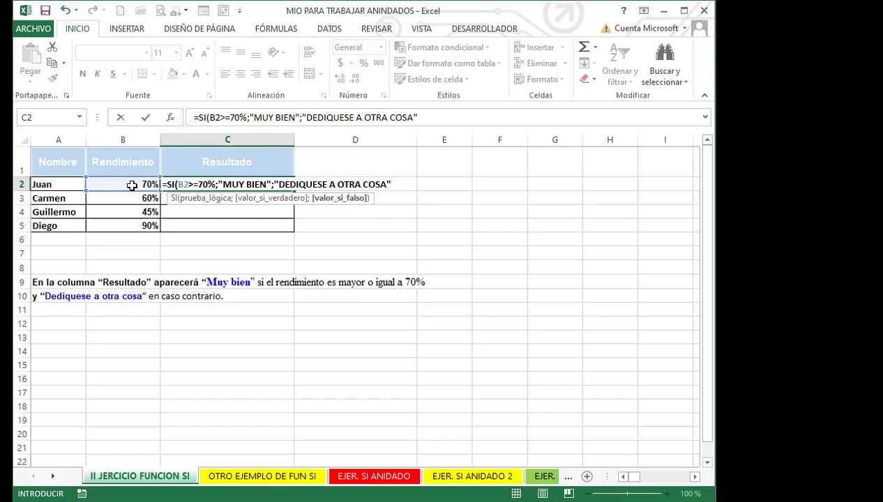
type(")")
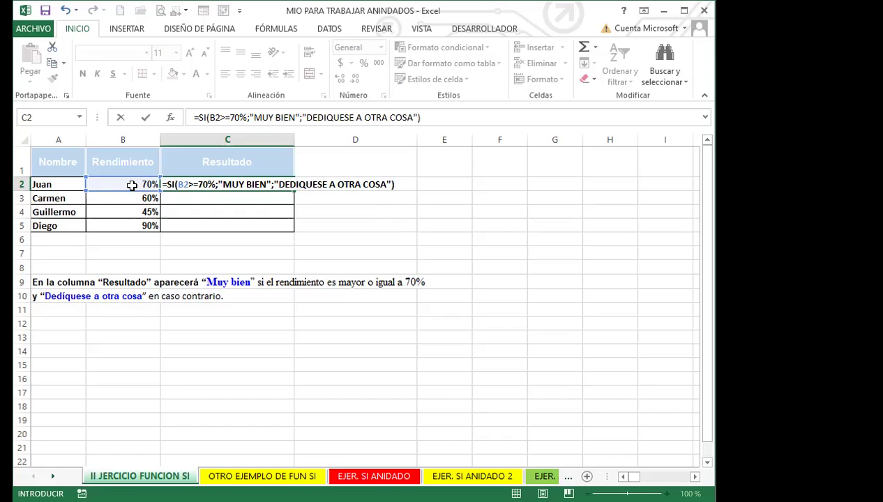
key("Return")
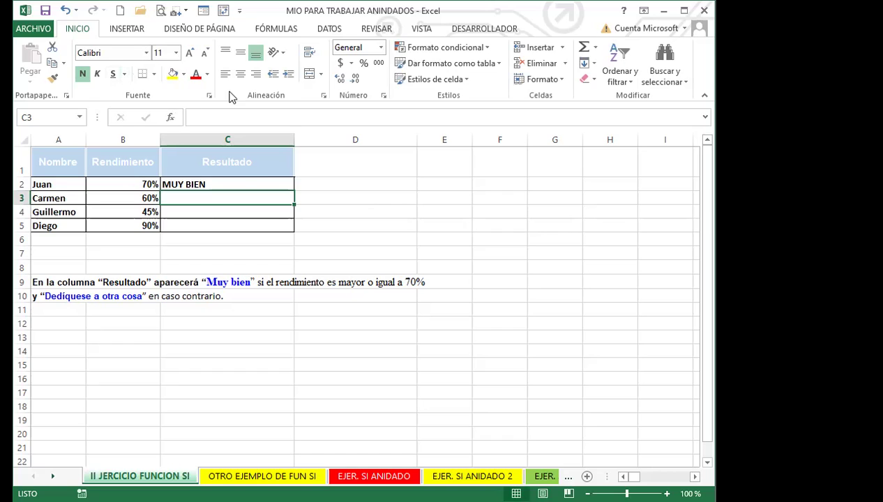
Step: Fill the C2 formula down the Resultado column through C5 and check the formulas in C2 and C5
left_click(244, 183)
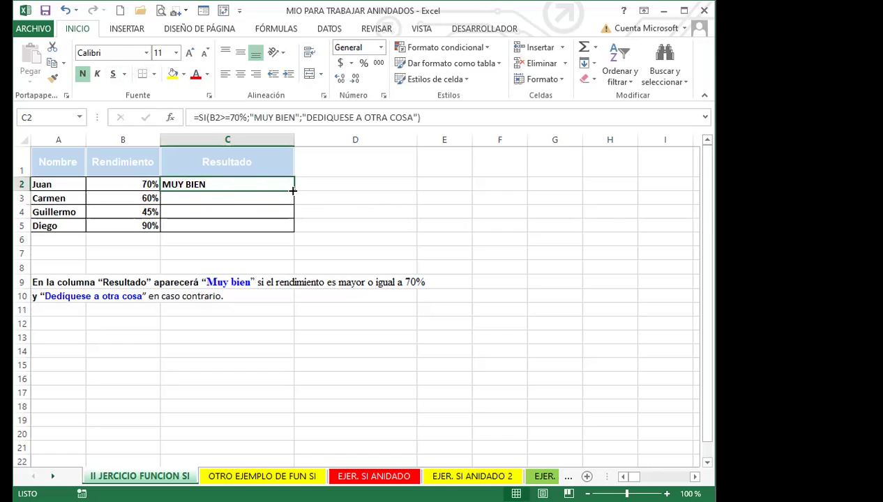
double_click(294, 191)
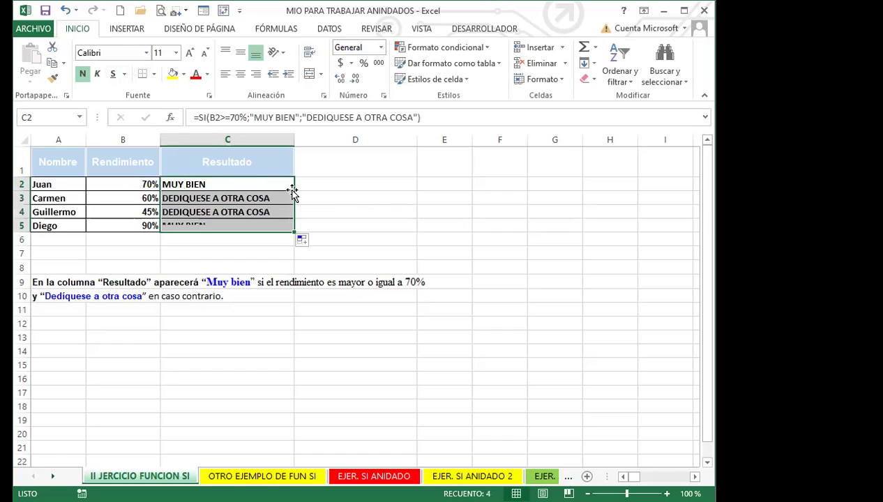
left_click(224, 184)
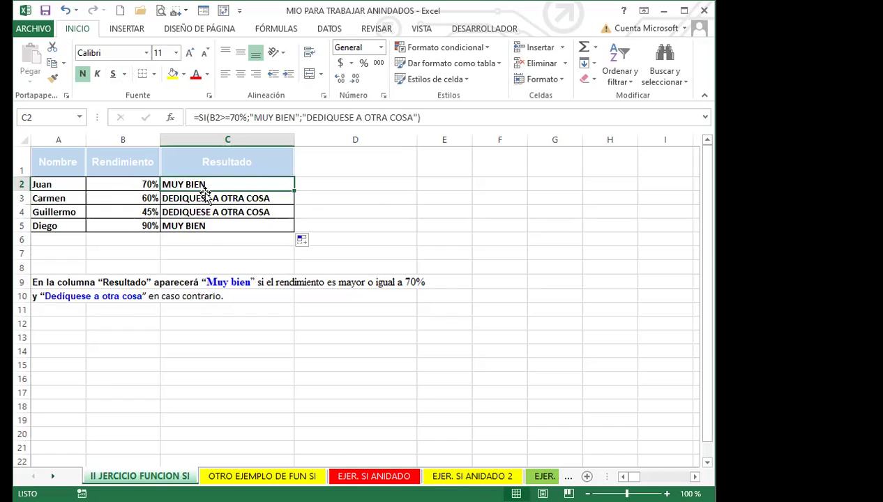
left_click(224, 226)
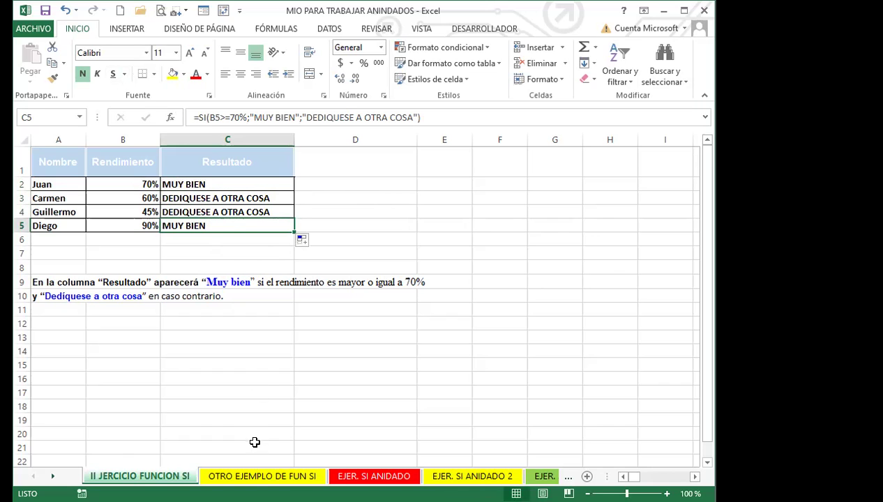
Step: Open the OTRO EJEMPLO DE FUN SI sheet, select cell D2 and read the full exercise statement beside the table
left_click(263, 476)
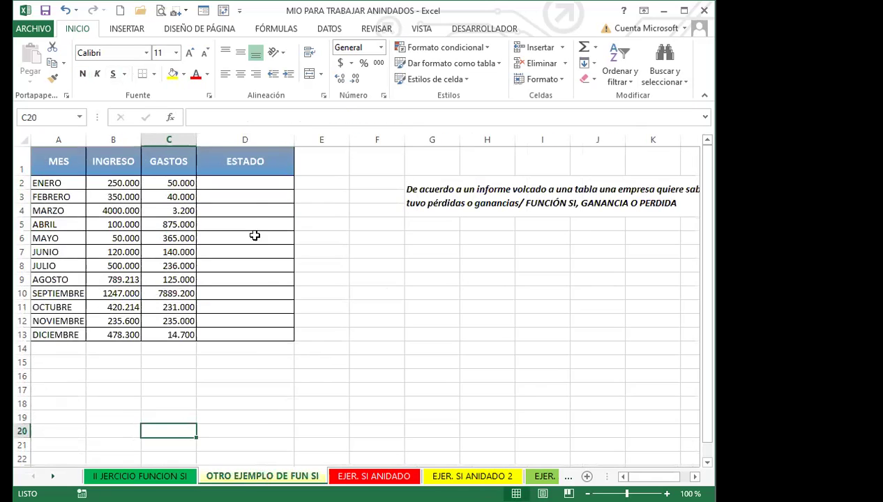
left_click(258, 181)
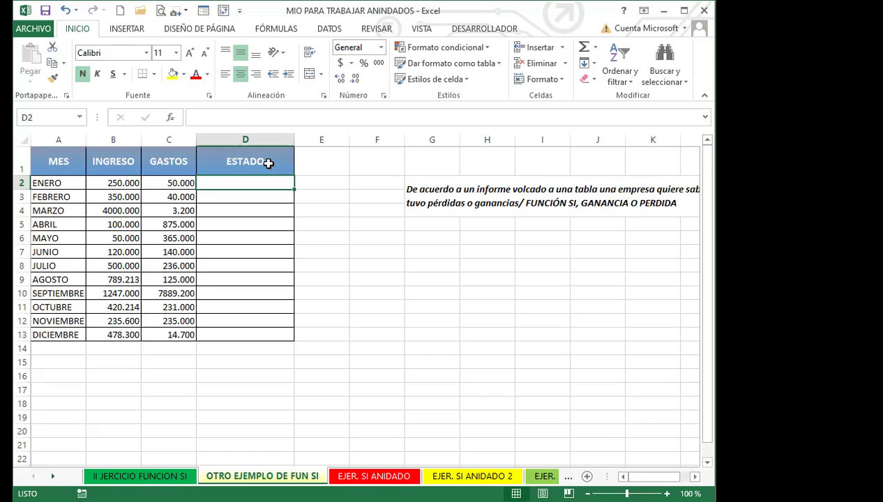
left_click(691, 475)
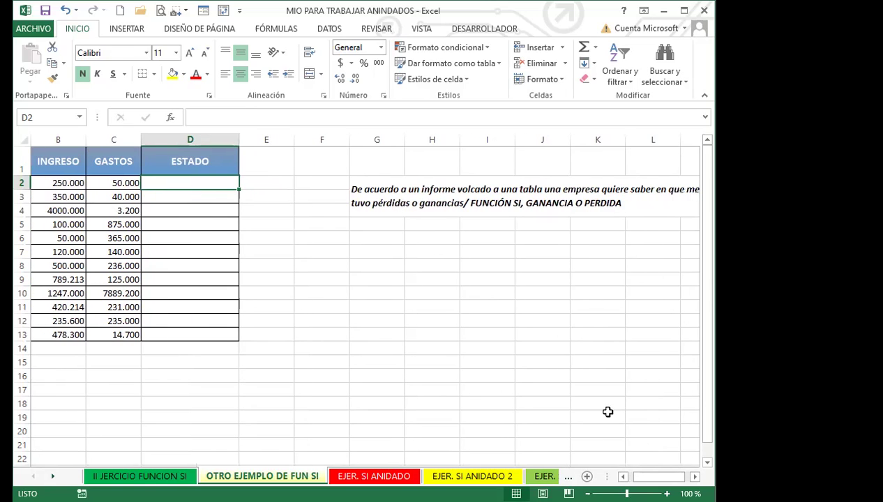
left_click(690, 475)
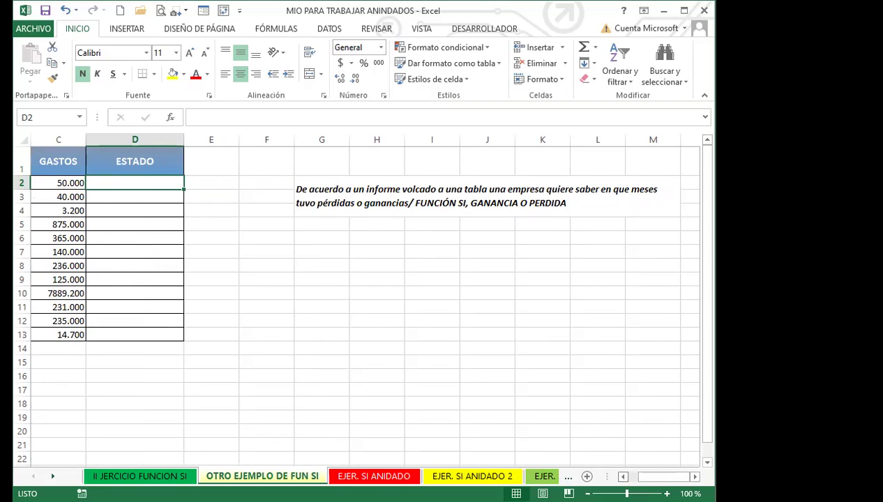
left_click(621, 476)
left_click(621, 476)
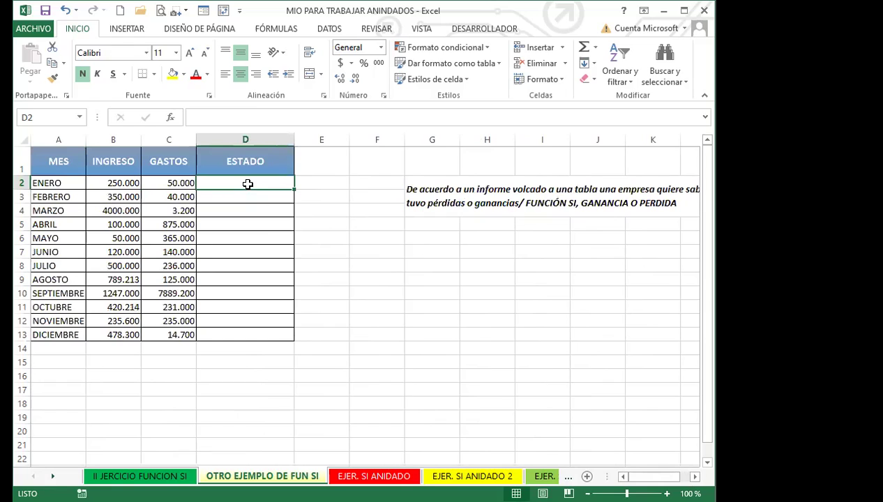
Step: Enter the formula =SI(B2>C2;"GANANCIA";"PERDIDA") in cell D2 of the ESTADO column
type("=")
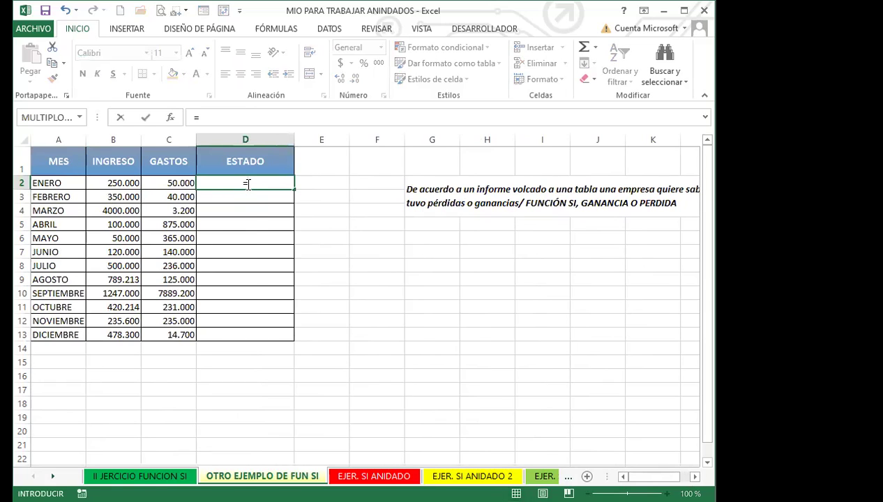
type("I")
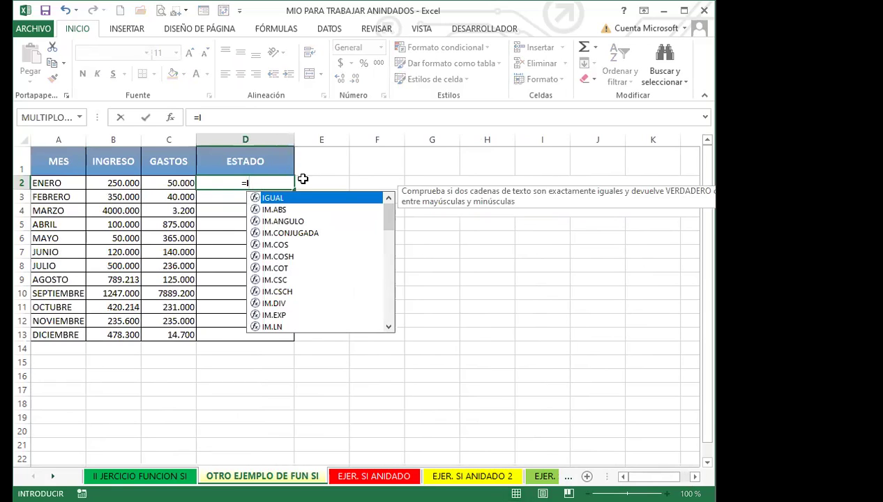
key("BackSpace")
type("SI(")
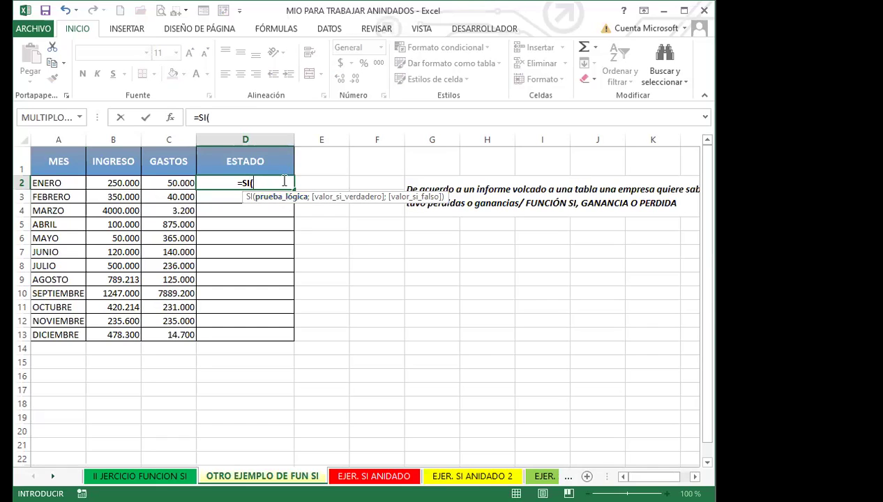
left_click(113, 183)
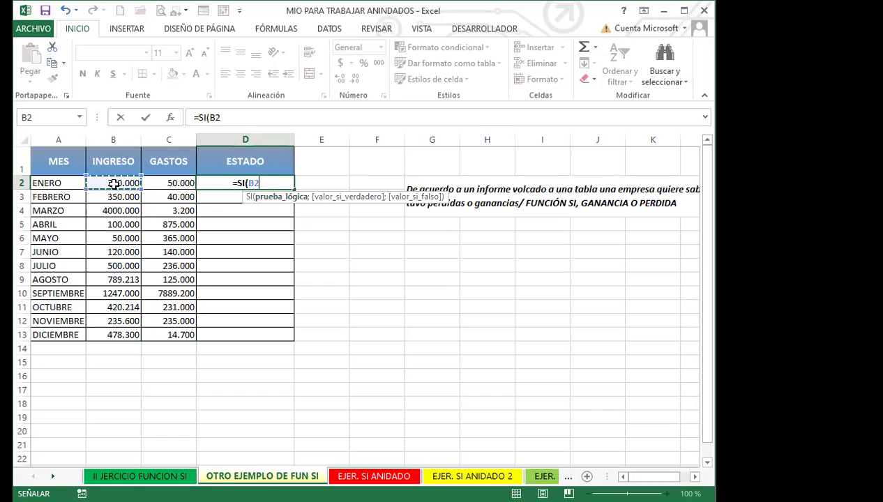
type(">")
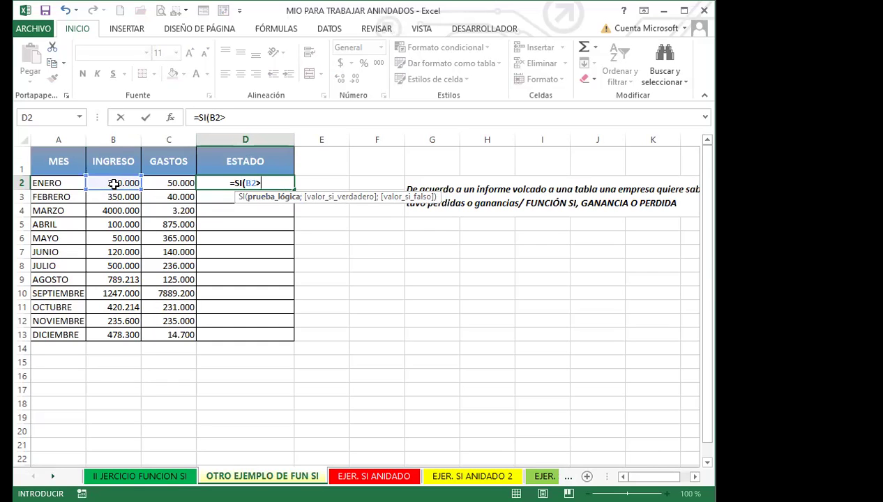
left_click(180, 184)
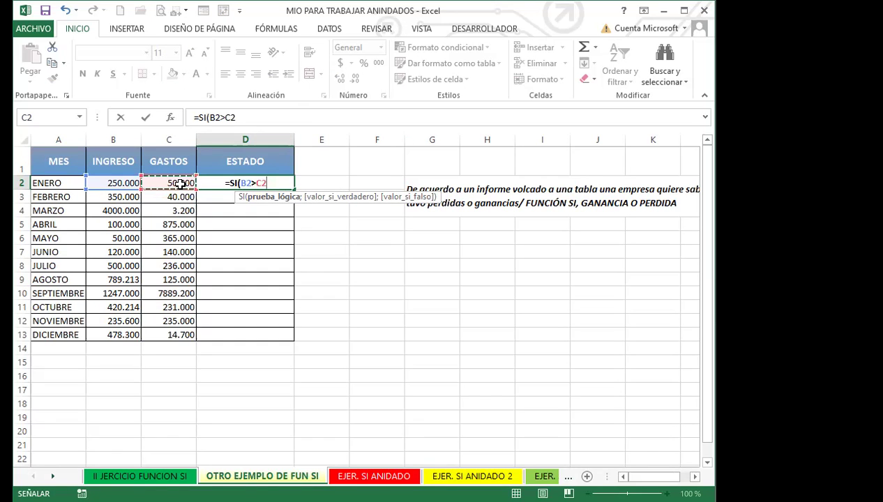
type(";")
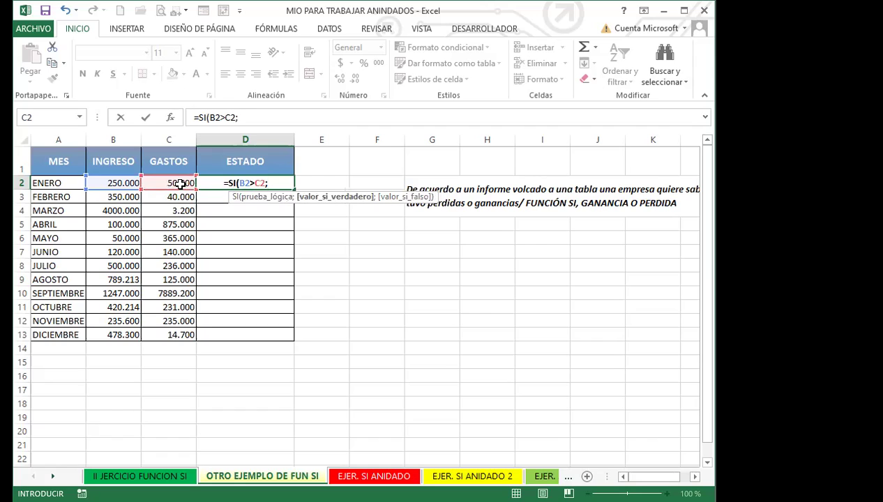
type("\"")
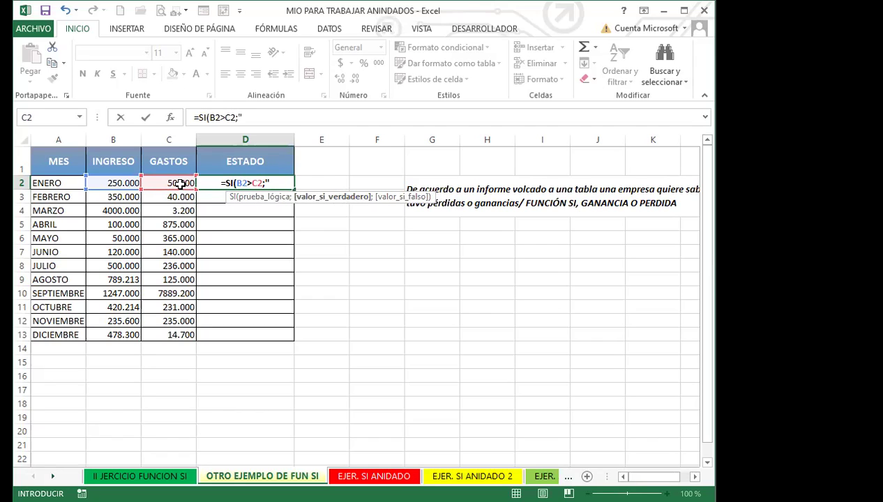
type("GANANCIA\"")
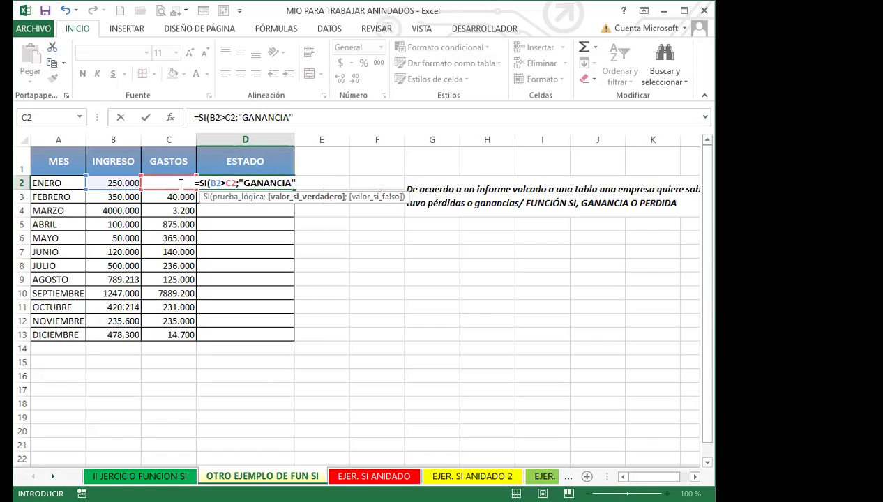
type(";")
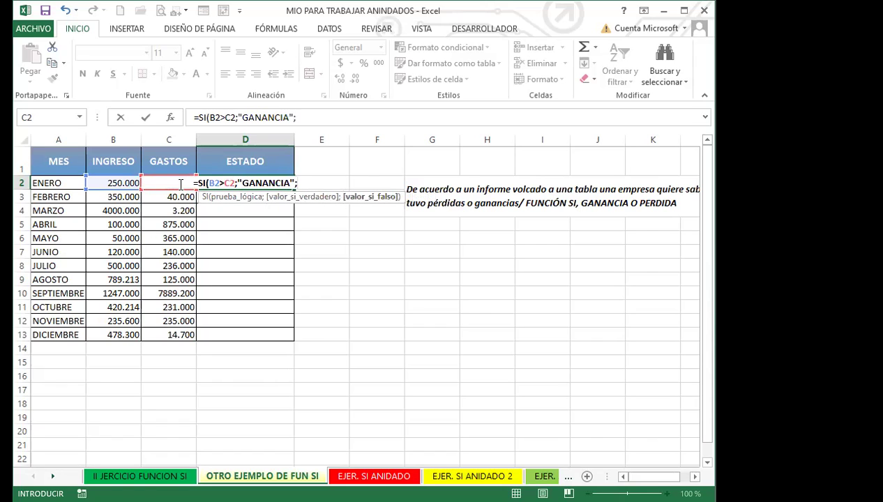
type("\"")
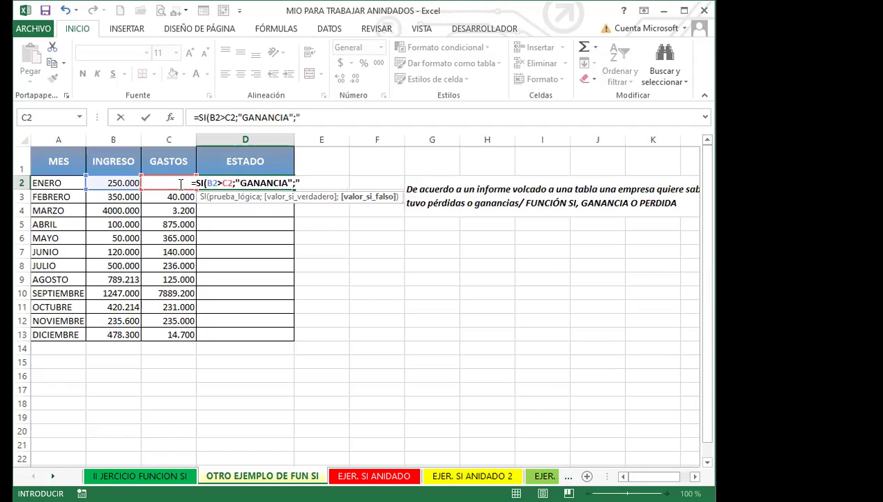
type("PERDIDA\"")
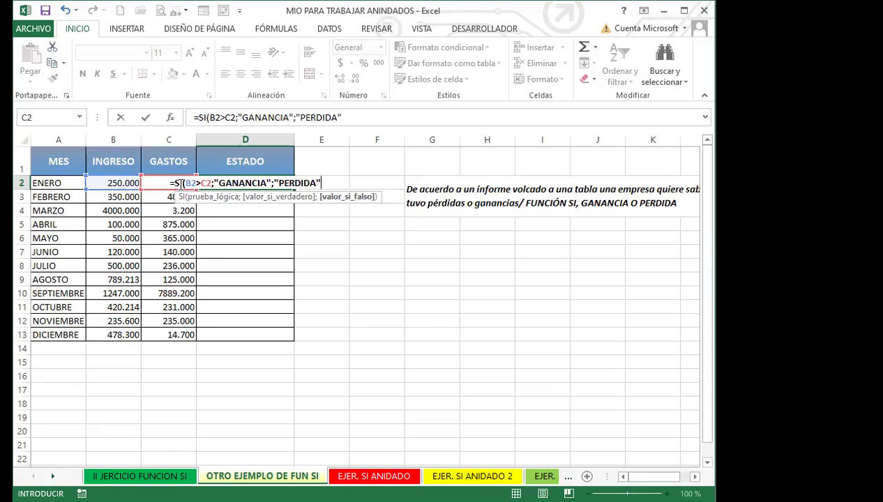
type(")")
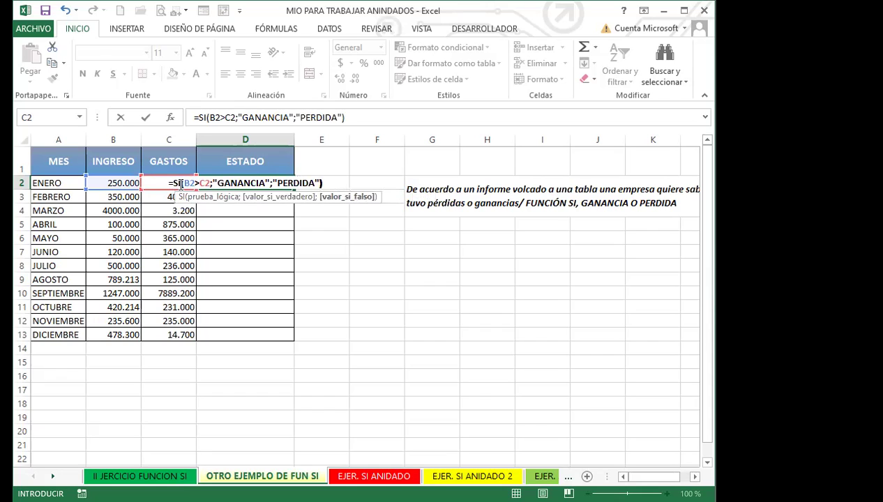
key("Return")
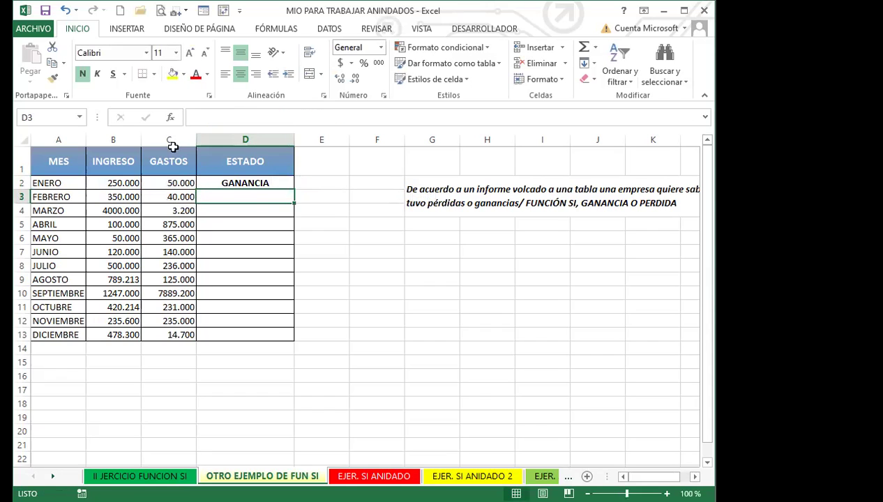
Step: Fill the D2 formula down the ESTADO column through D13
left_click(254, 182)
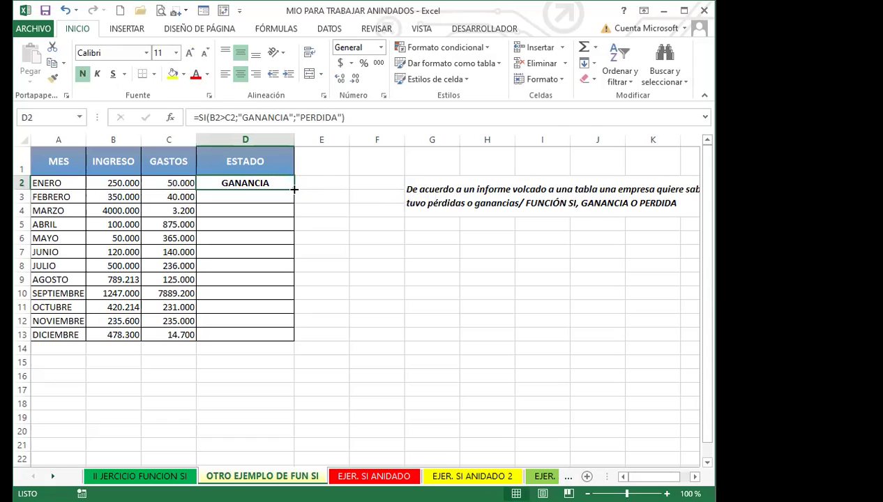
double_click(293, 191)
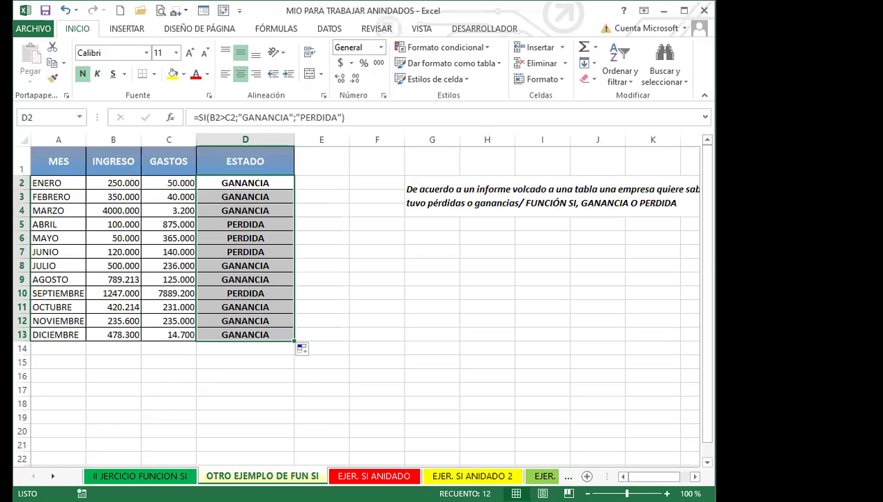
key("alt+Tab")
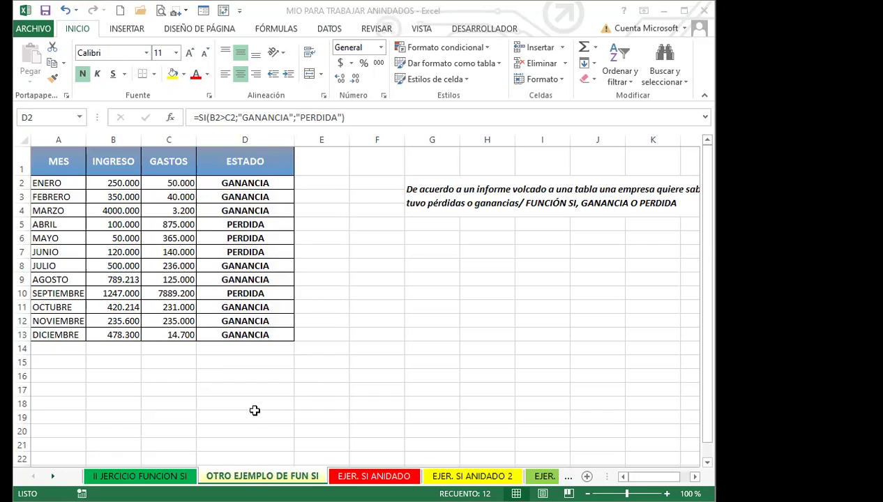
key("ctrl+shift+Down")
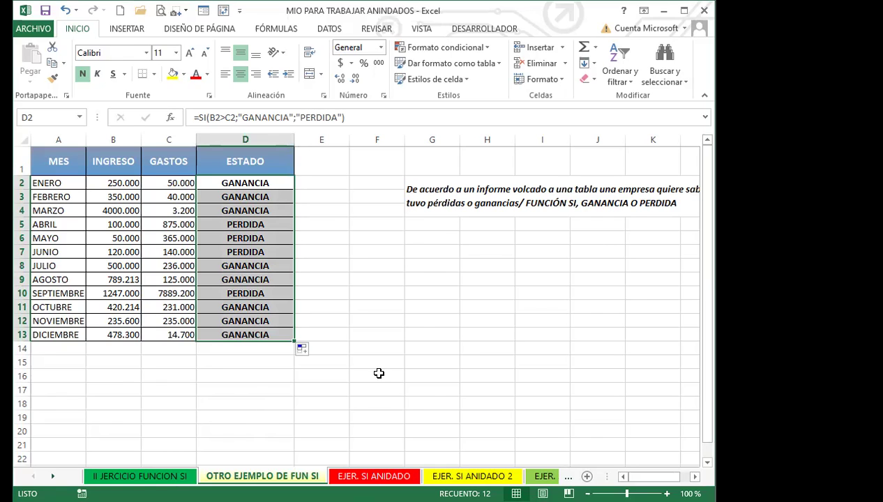
Step: Open the EJER. SI ANIDADO sheet and check the promedio formula in cell F6
key("ctrl+Page_Down")
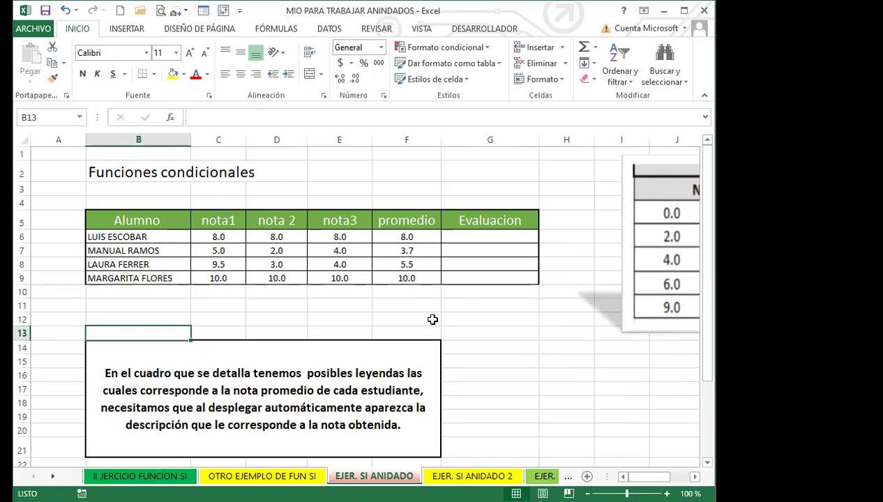
left_click(385, 235)
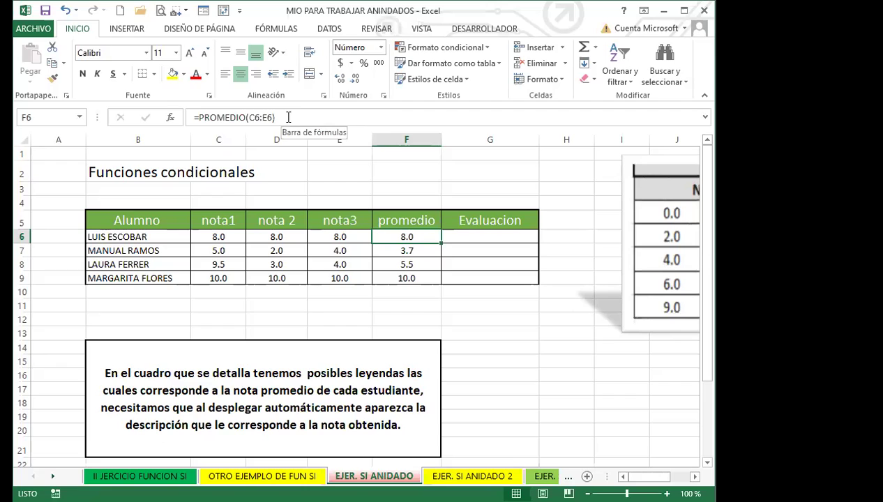
left_click(474, 239)
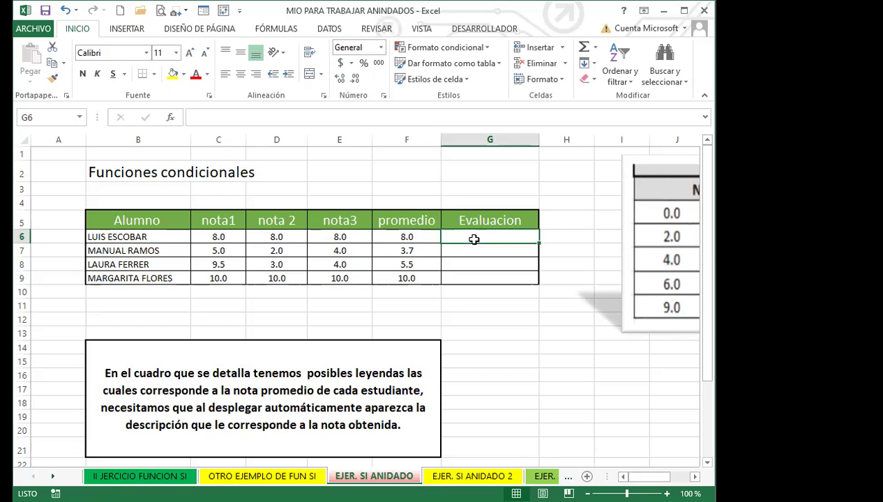
Step: Move the DETALLE DE NOTAS picture below the student table, beside the exercise statement box
left_click(694, 477)
left_click(694, 477)
left_click(694, 477)
left_click_drag(568, 304, 531, 308)
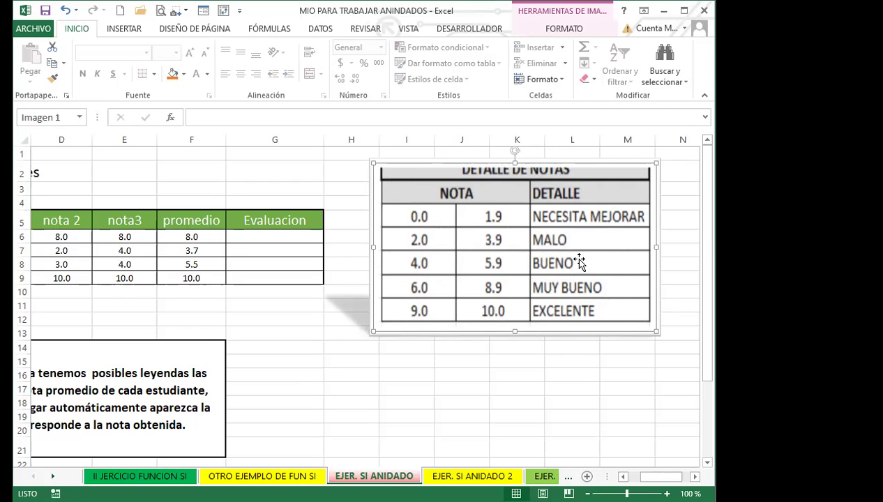
left_click_drag(493, 240, 391, 386)
left_click(623, 477)
left_click(623, 477)
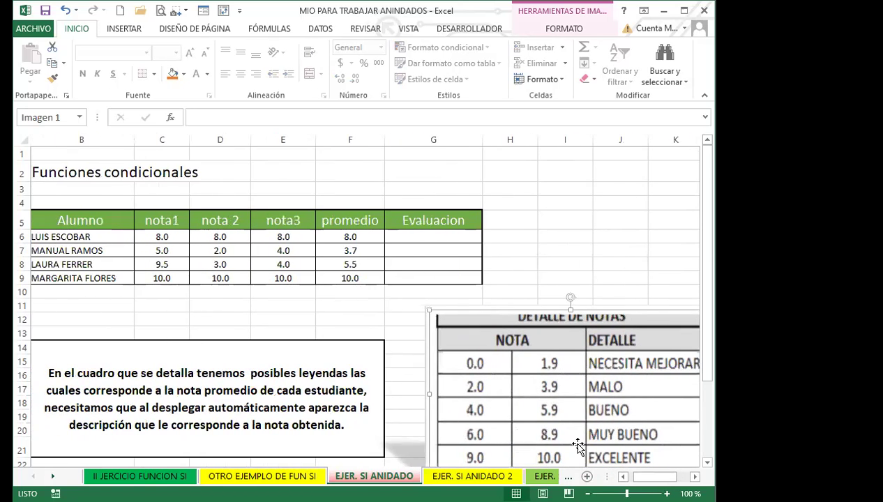
scroll(536, 392, "down", 1)
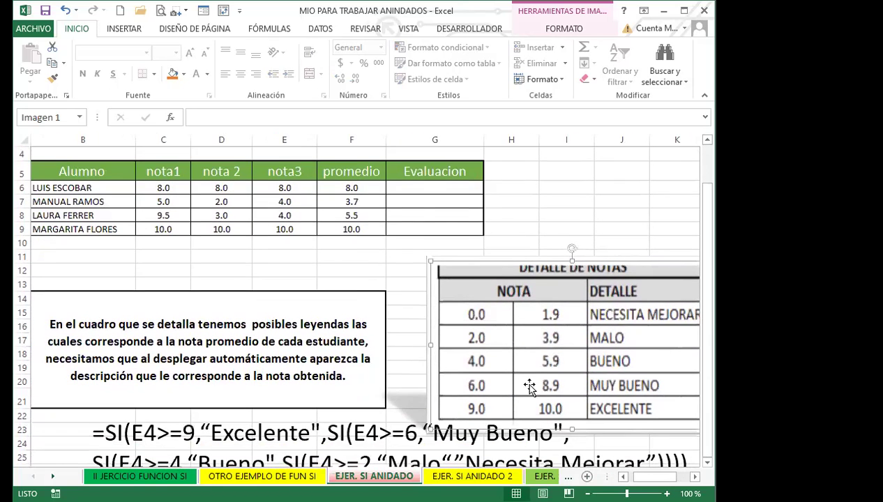
scroll(350, 300, "up", 1)
scroll(350, 300, "up", 1)
left_click_drag(481, 377, 454, 357)
Step: Begin the nested formula in cell G6 of the Evaluacion column with =SI(F6>=9;"EXCELENTE";
left_click(412, 237)
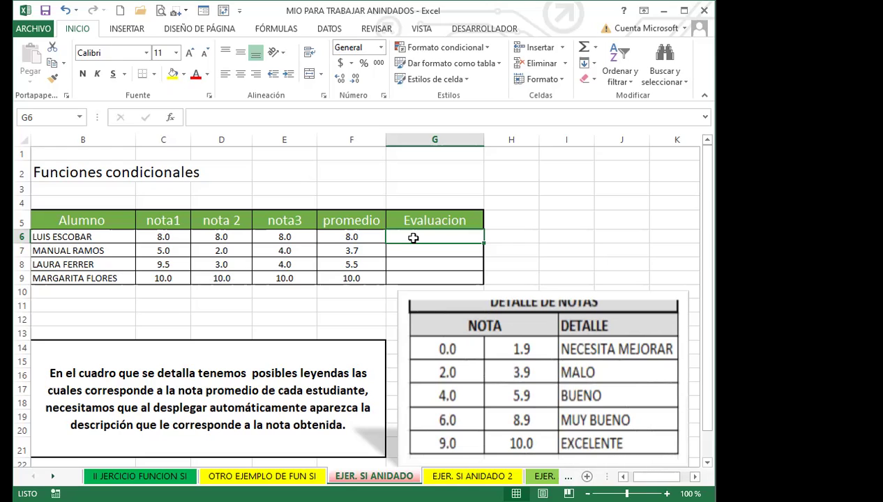
type("=")
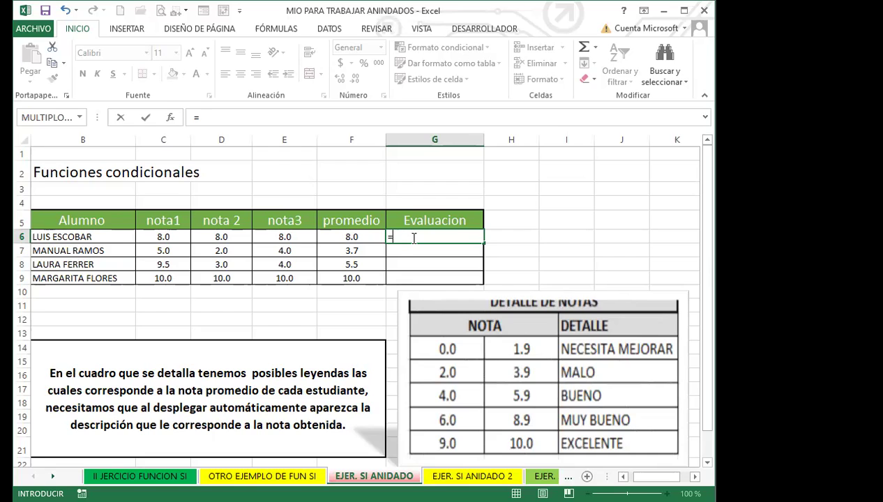
type("SI")
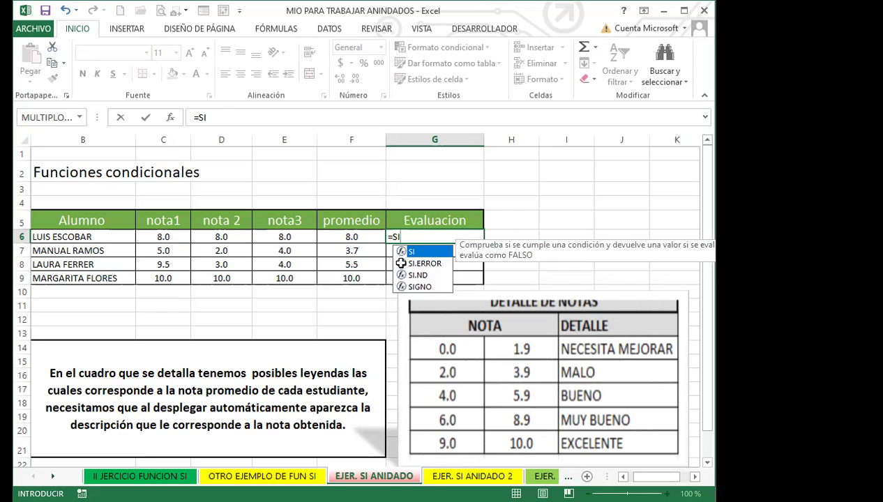
double_click(416, 254)
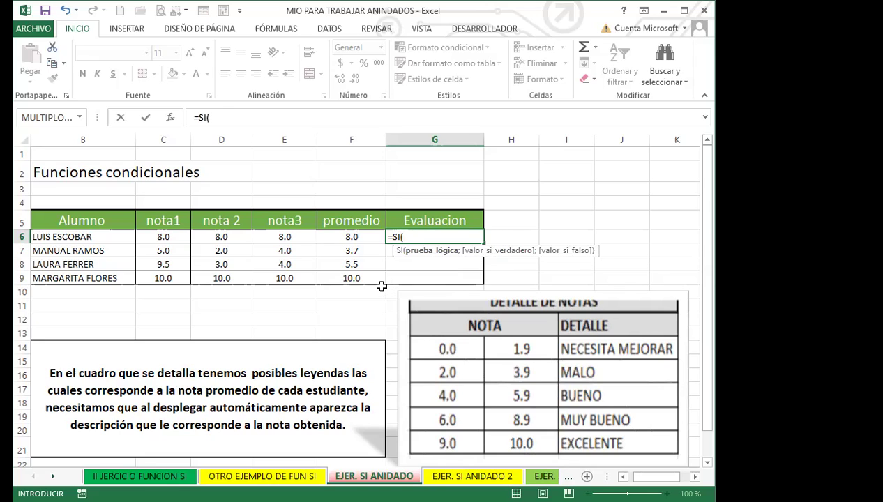
left_click(354, 240)
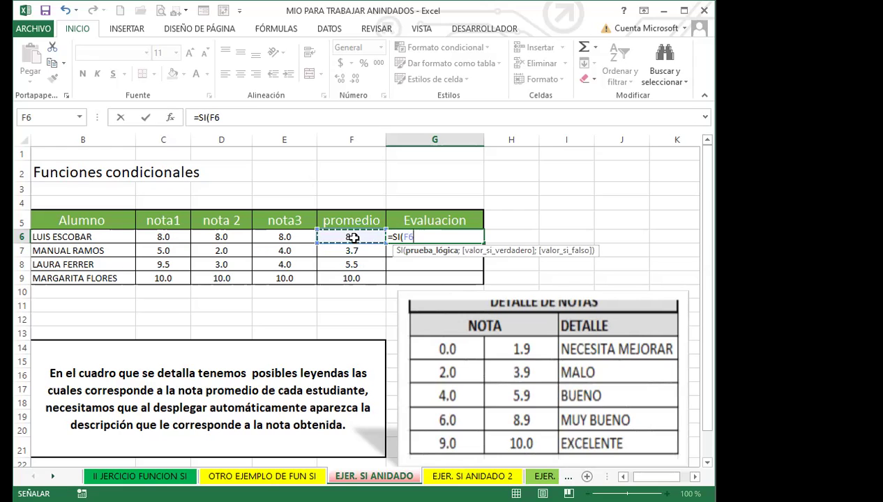
key("alt")
type(">=")
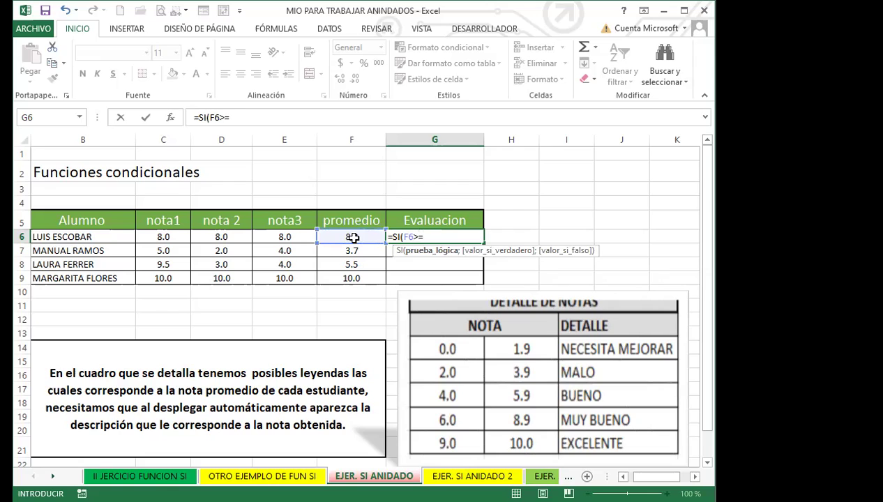
type("9")
type(";\"")
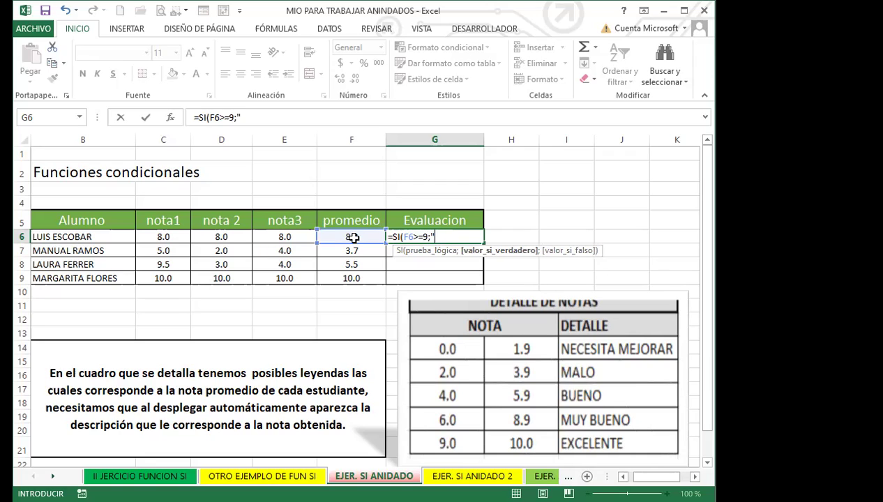
type("EXCELENTE")
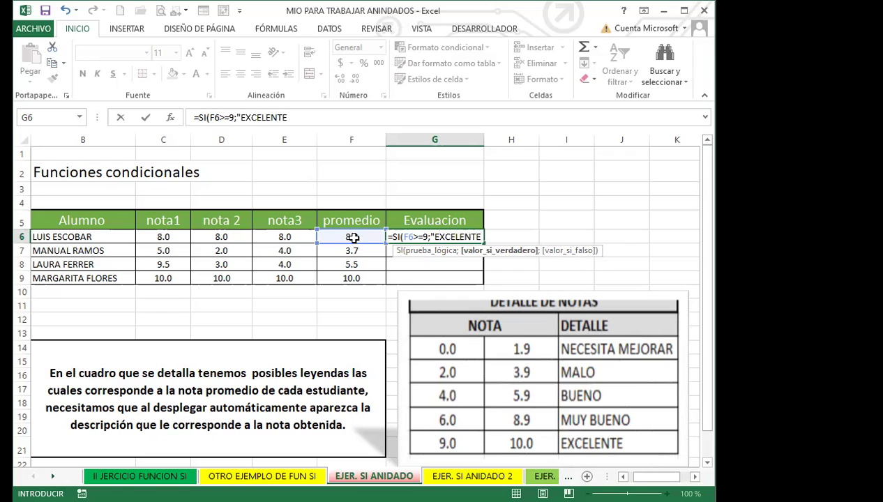
type("\"")
type(";")
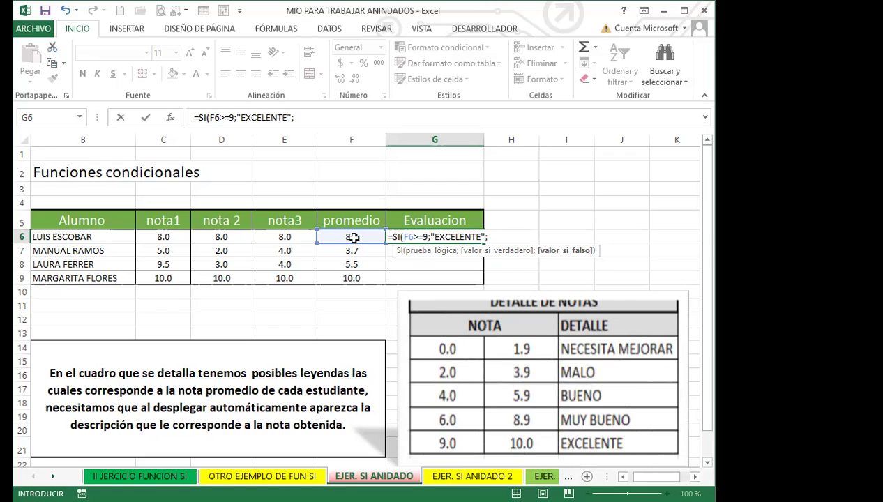
Step: Add a second nested condition, SI(F6>=6;"MUY BIEN"; as the false value of the G6 formula
type("SI")
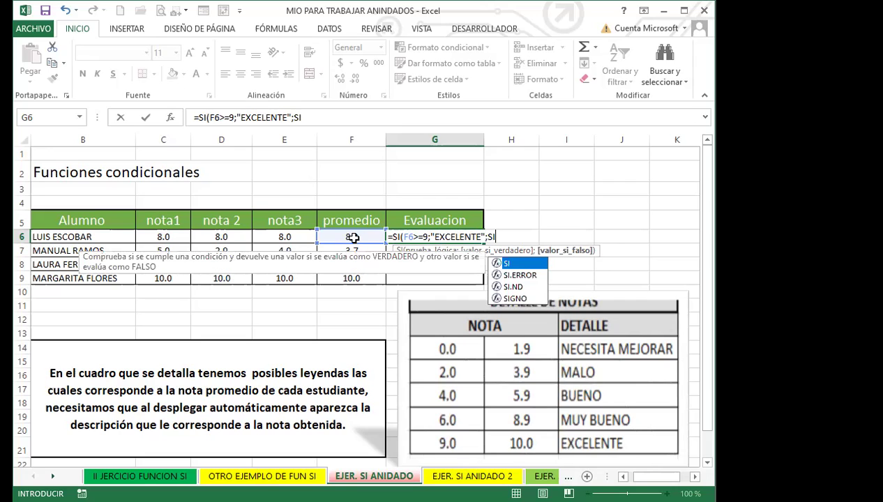
double_click(517, 263)
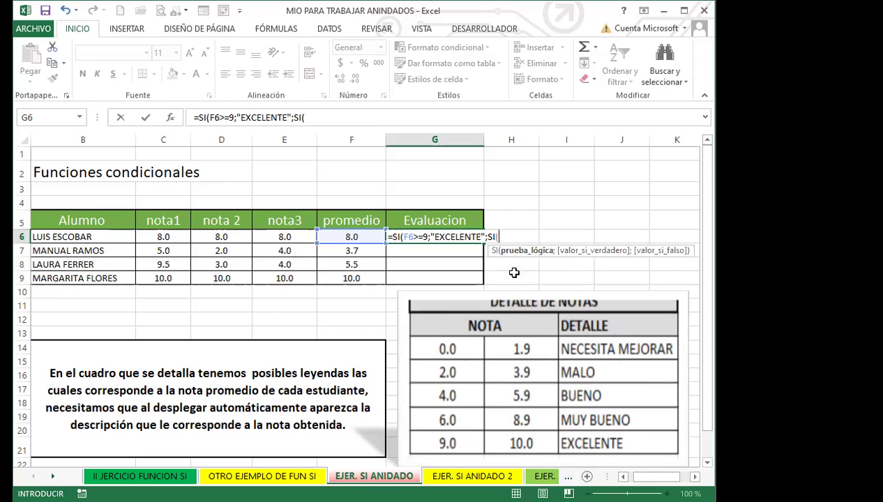
left_click(345, 237)
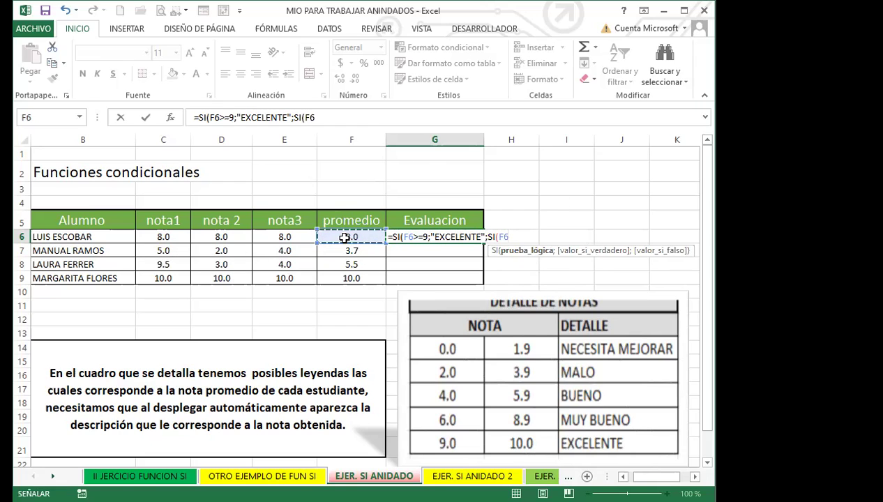
type(">")
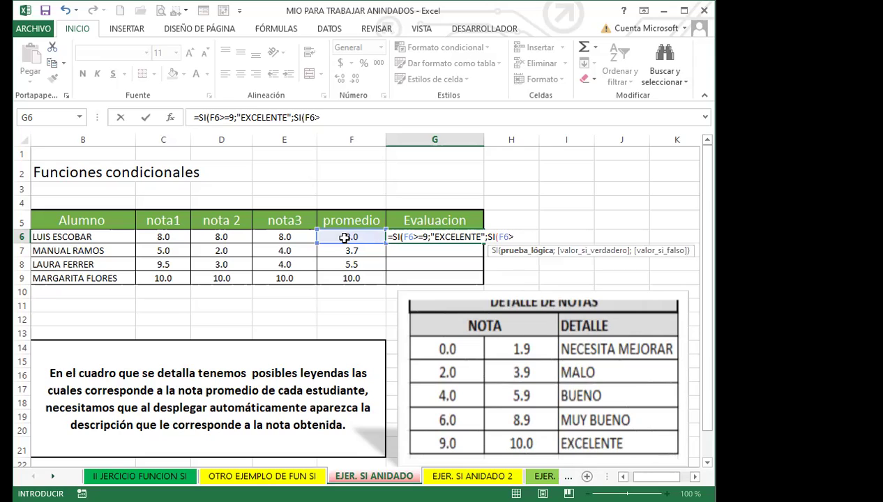
type("=6")
type(";")
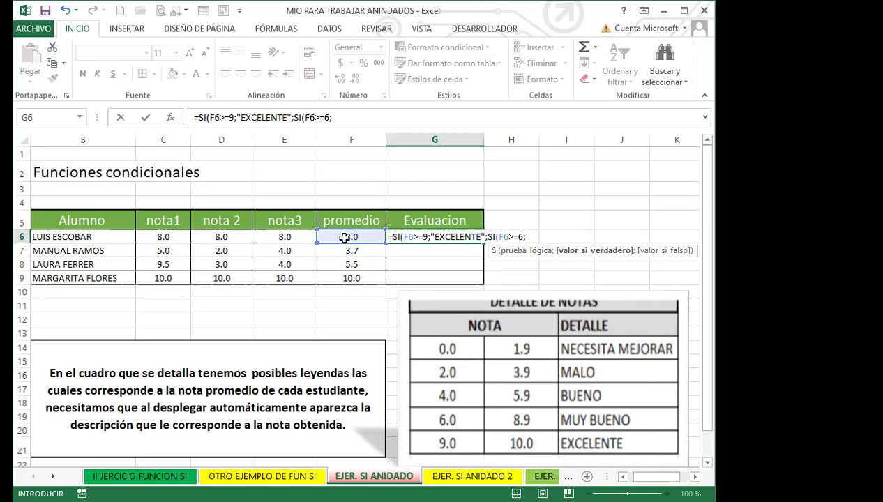
type("\"MUY BE")
key("BackSpace")
type("I")
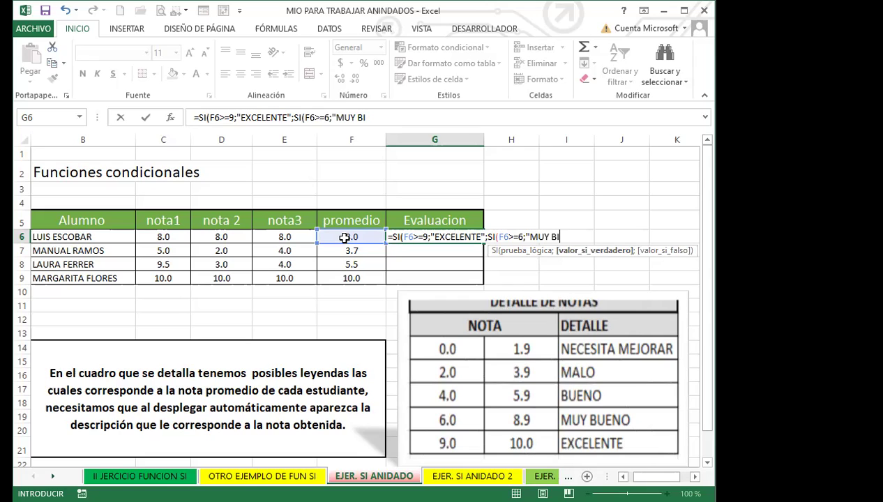
type("EN\"")
type(";")
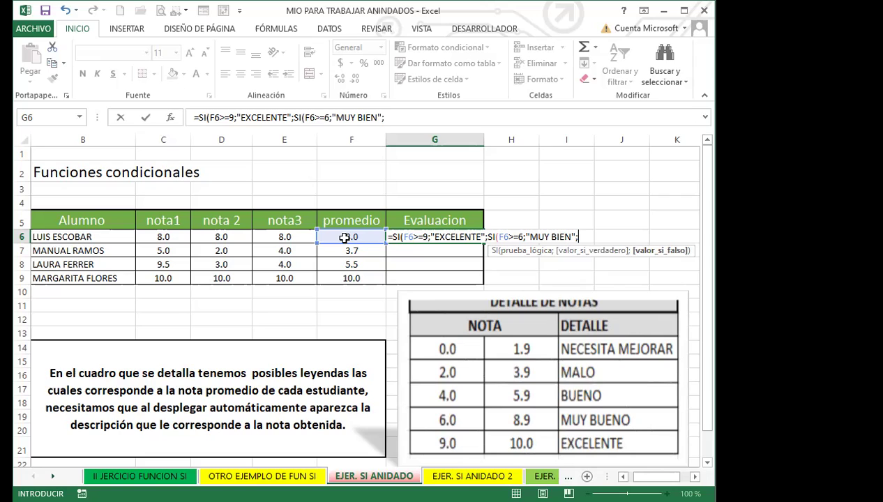
Step: Continue the G6 formula with a third nested condition, SI(F6>=4;"BUENO";
type("SI")
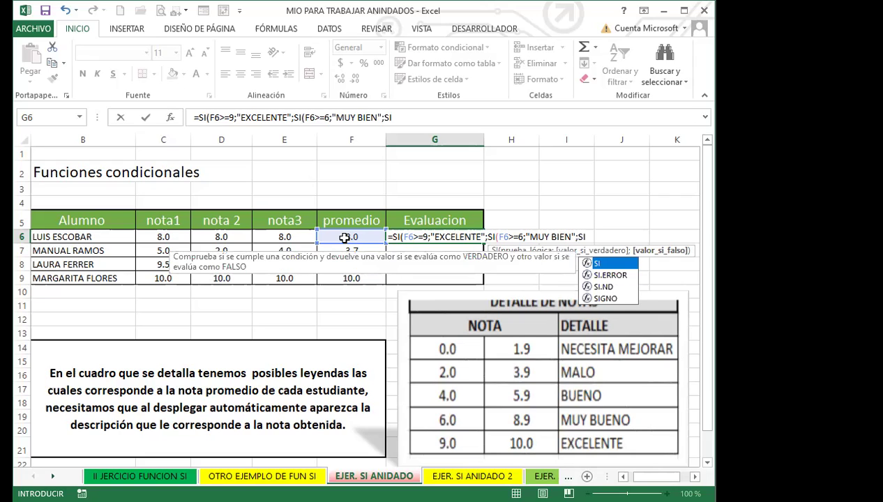
double_click(607, 265)
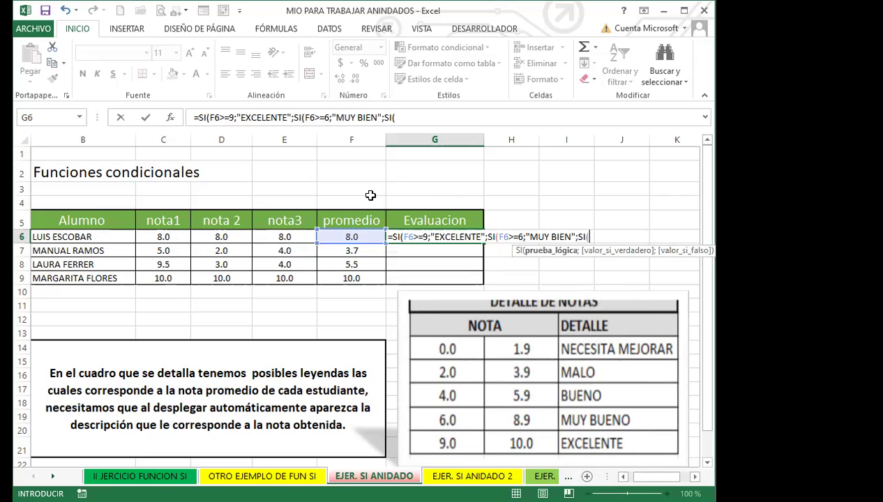
left_click(353, 237)
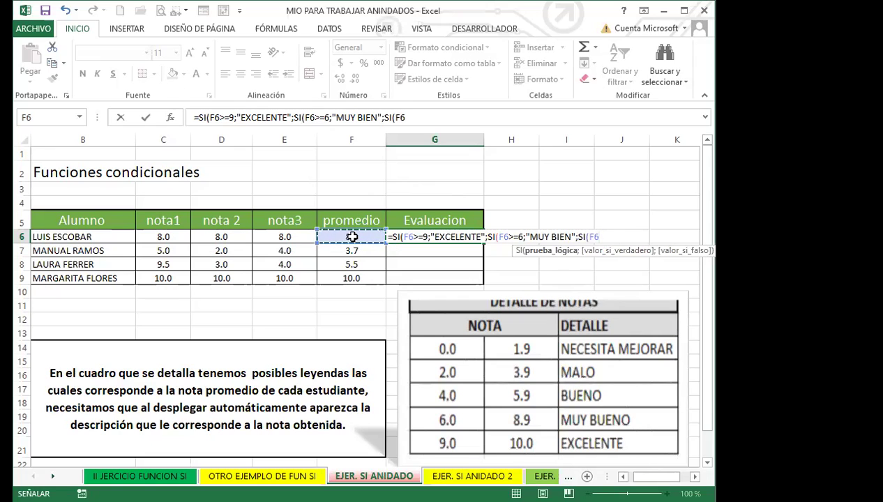
type(">=")
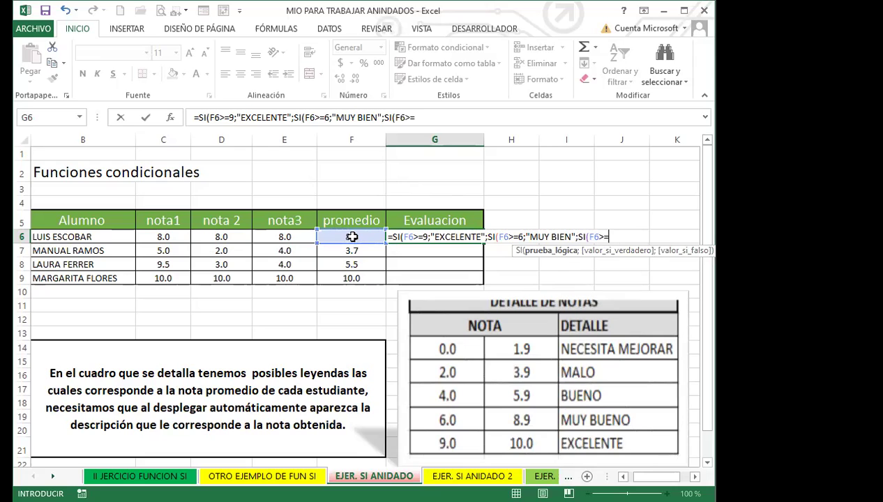
type("4;\"")
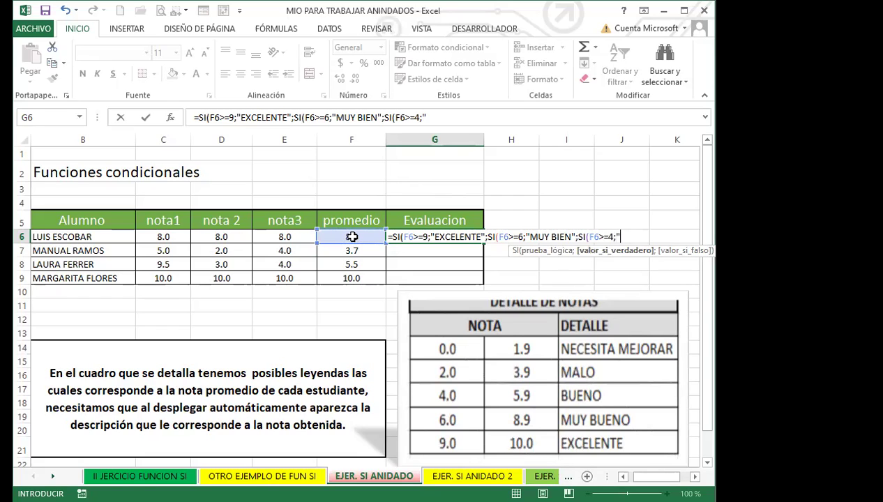
type("BUENO\"")
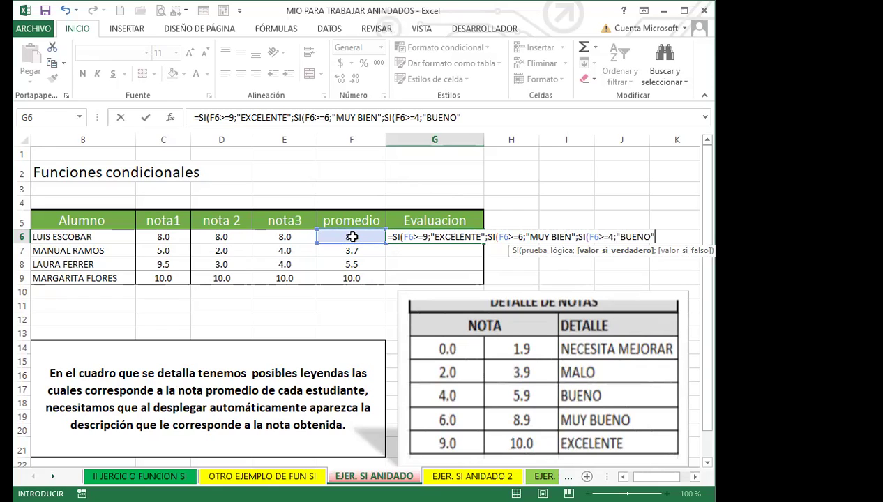
type(";")
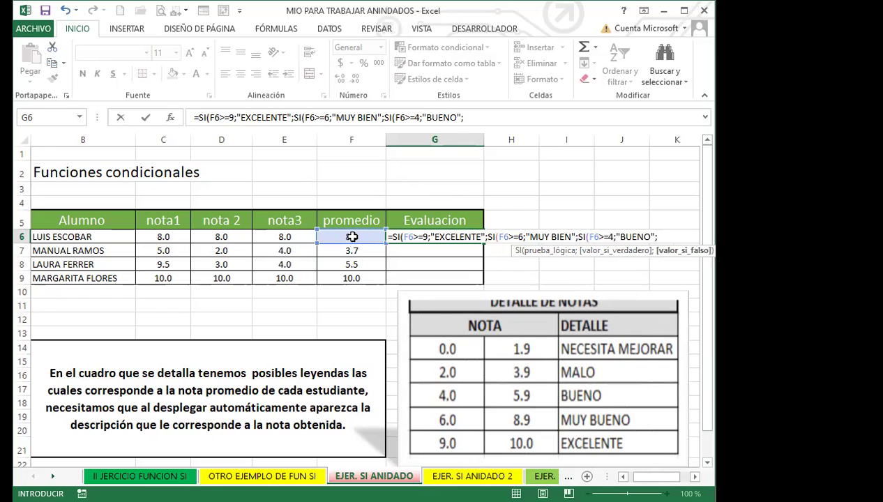
Step: Add a fourth nested condition, SI(F6>=2;"MALO"; as the next false value of the G6 formula
type("SI")
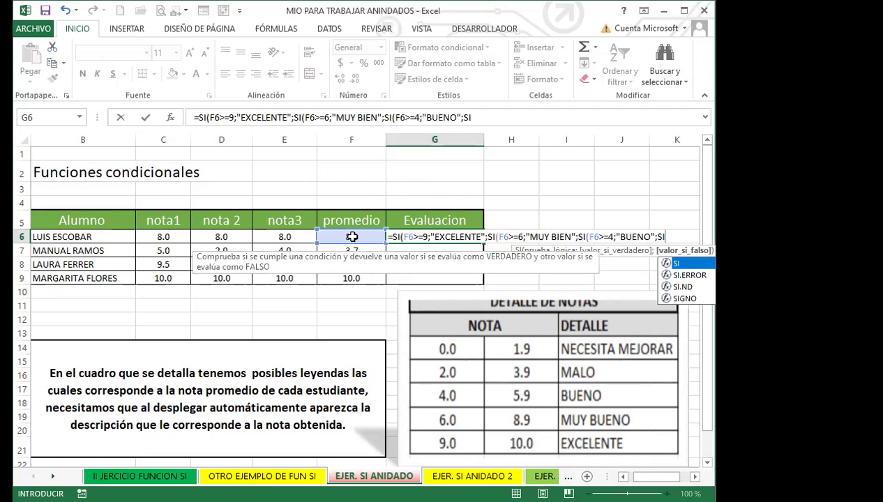
double_click(676, 263)
left_click(360, 237)
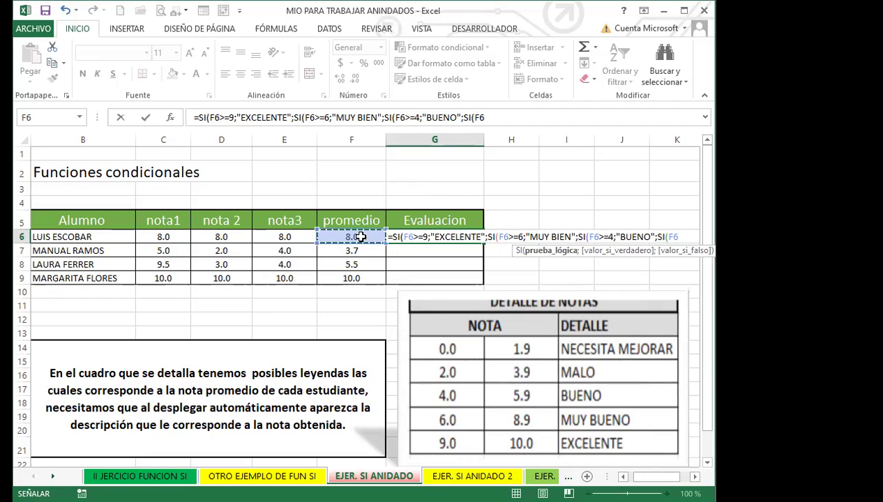
type(">=")
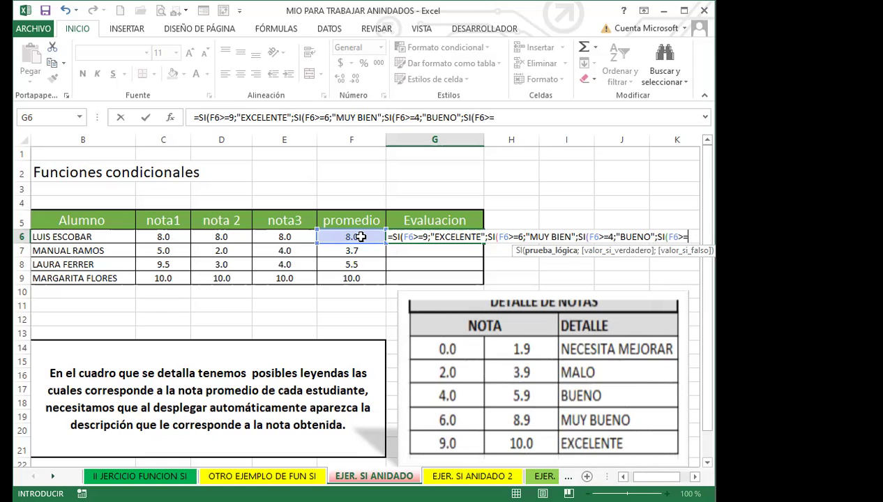
type("2;")
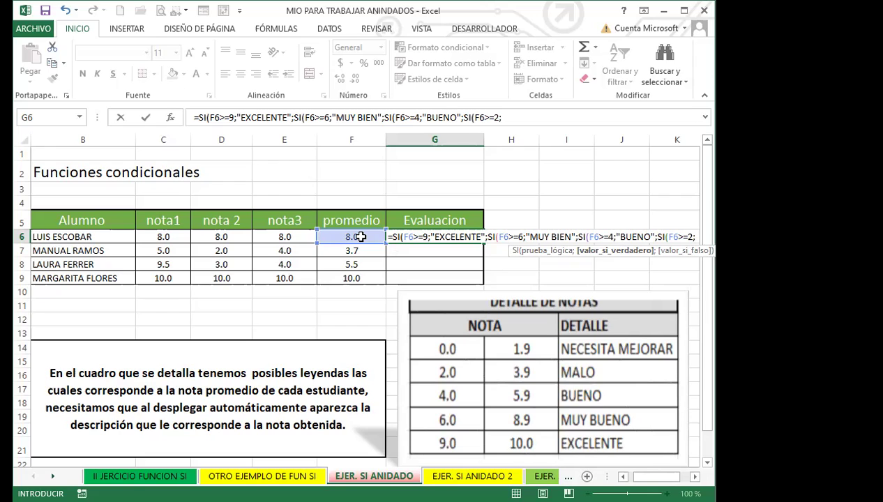
type("\"MALO")
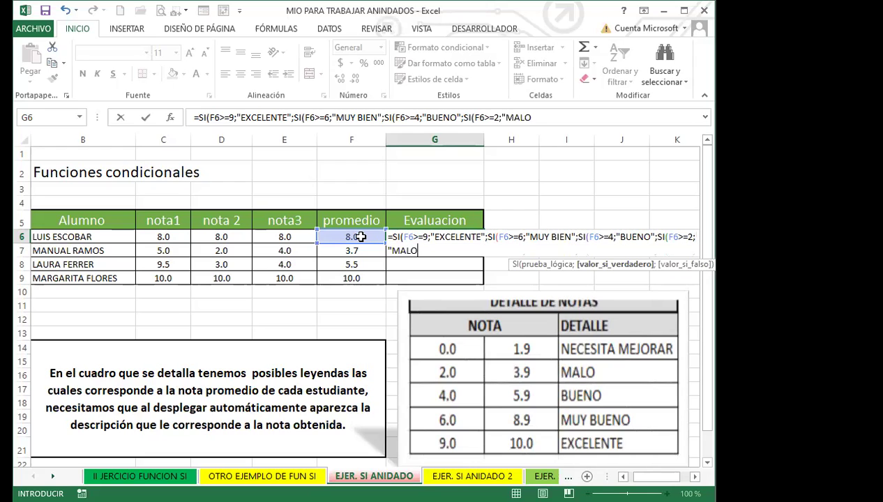
type("\"")
type(";")
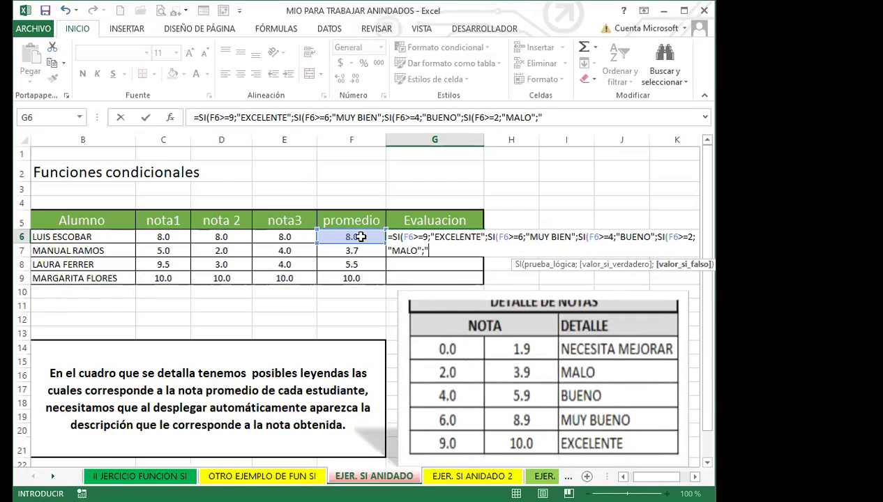
Step: Finish the G6 formula with "NECESITA MEJORAR" as the final false value and four closing parentheses, and enter it
type("\"NECESITA MEJORAR\"")
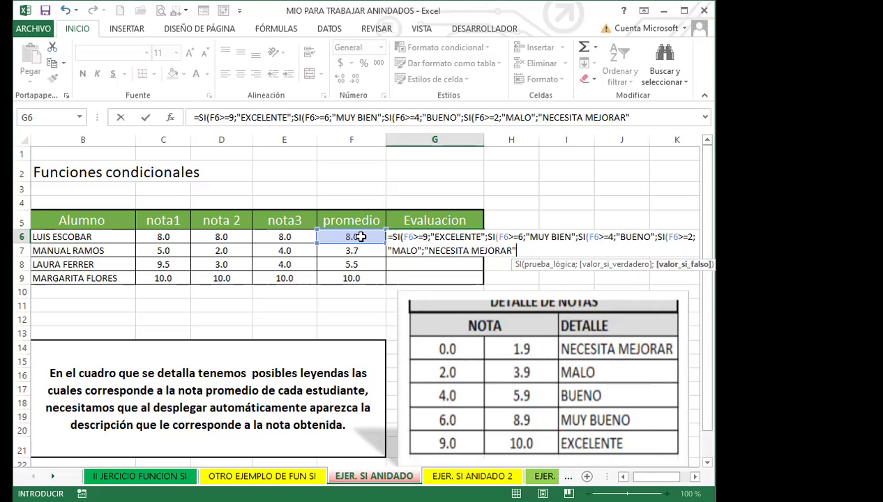
type(")))")
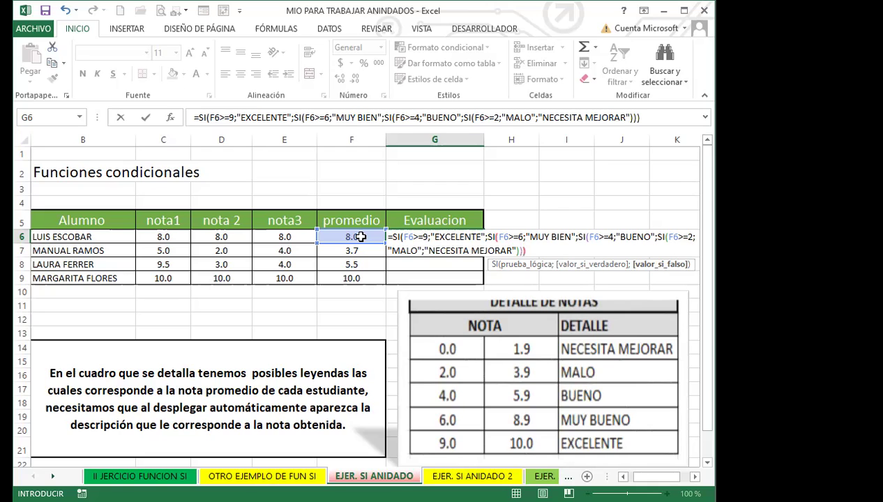
type(")")
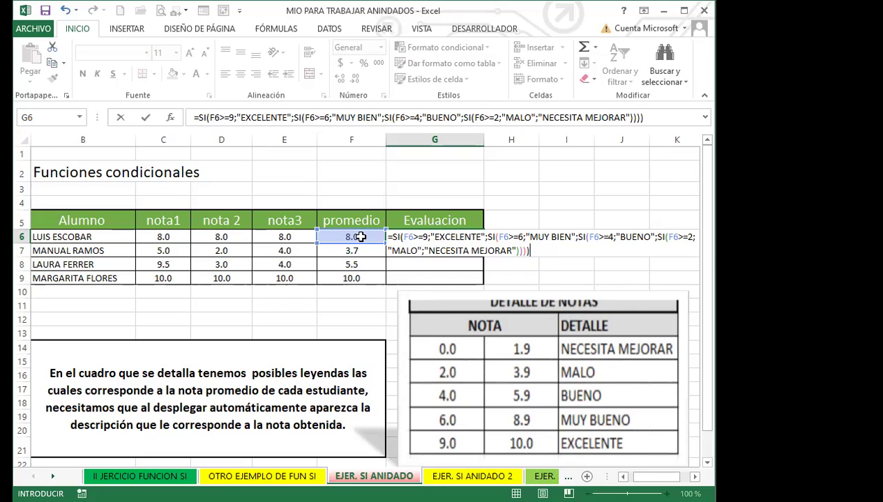
key("Return")
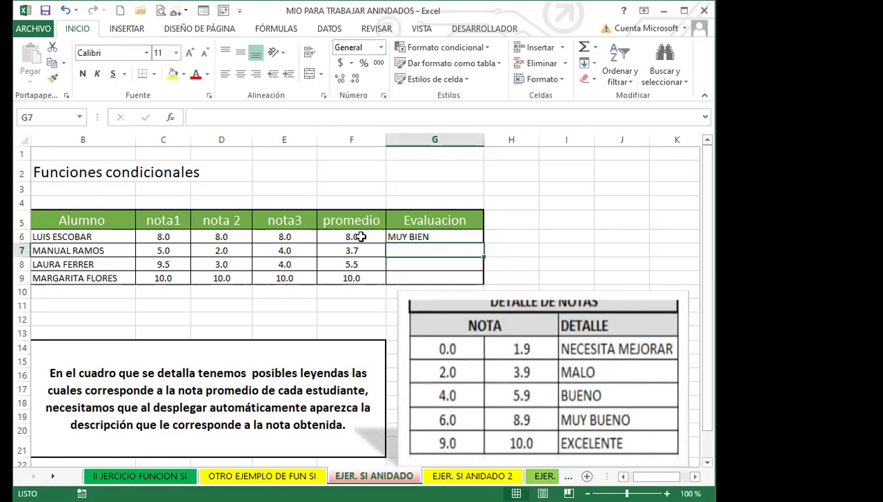
Step: Move the DETALLE DE NOTAS picture beside the student table and fill the G6 formula down through G9
left_click(435, 233)
left_click_drag(523, 312, 616, 192)
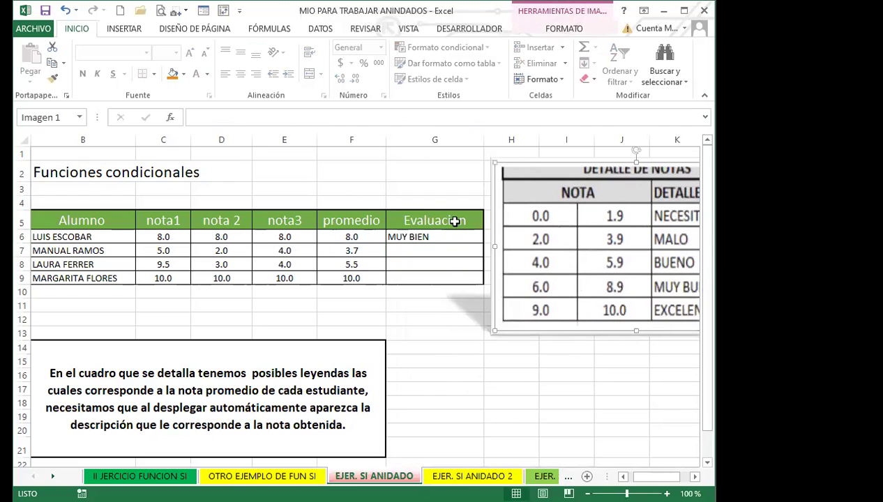
left_click(408, 236)
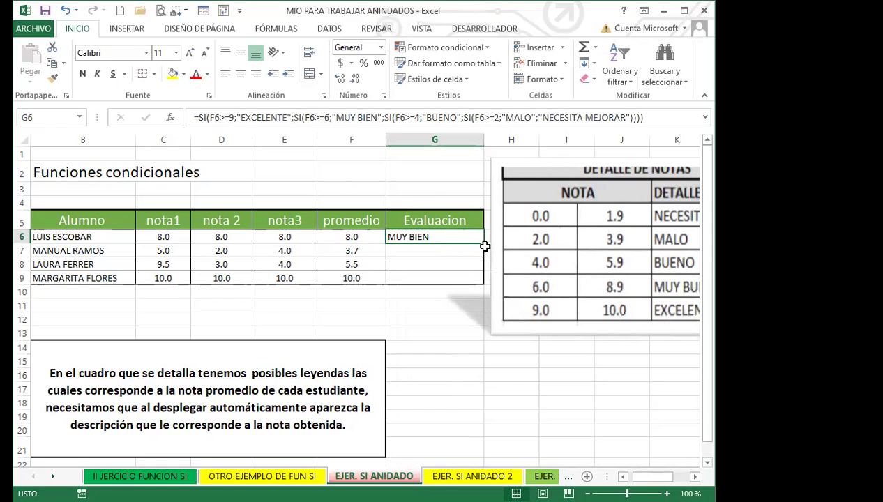
left_click_drag(483, 244, 483, 282)
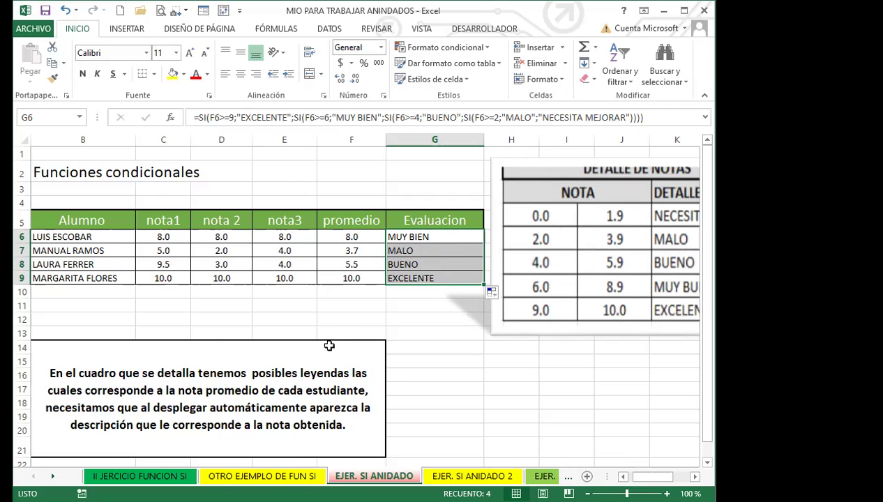
Step: Review the sample nested SI formula written below the exercise statement box
scroll(307, 366, "down", 2)
scroll(309, 368, "down", 2)
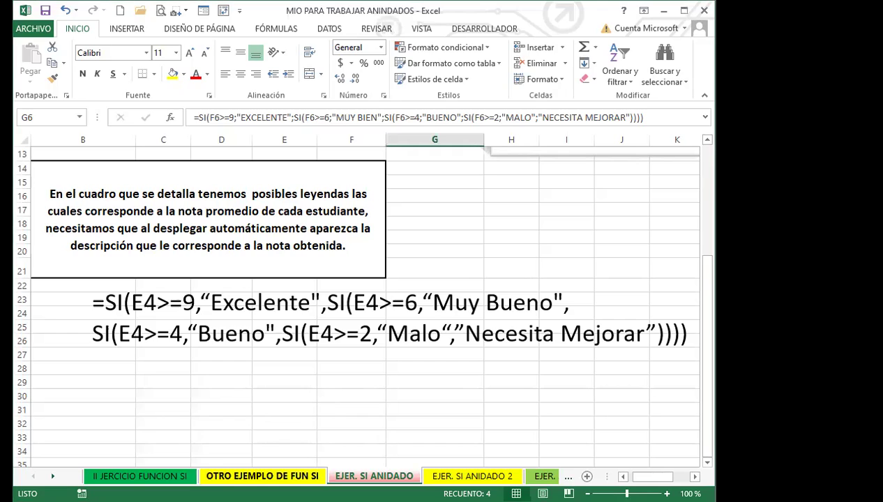
left_click(301, 397)
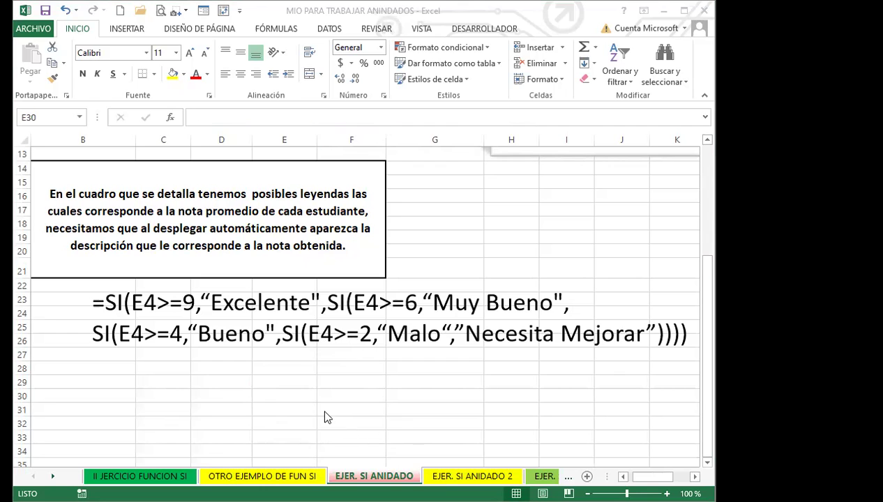
Step: Open the EJER. SI ANIDADO 2 sheet and read the age rules and explanation beside the EDAD table
left_click(439, 477)
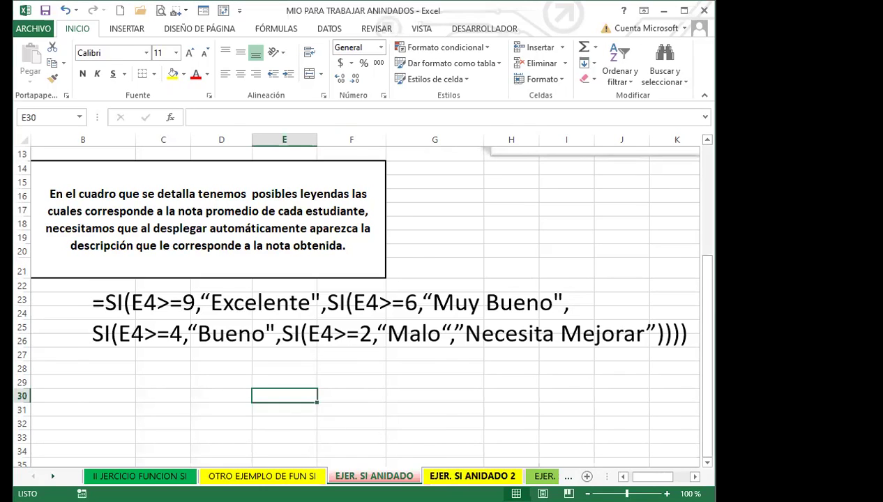
left_click(354, 283)
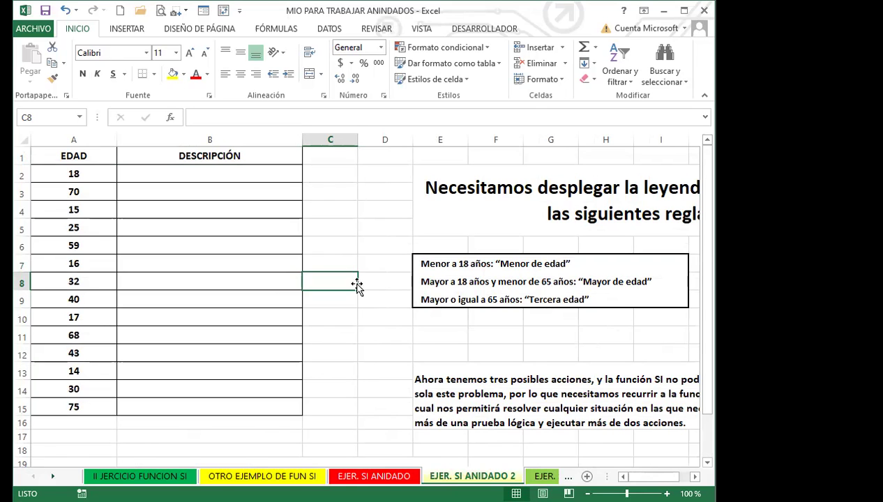
left_click_drag(649, 477, 652, 476)
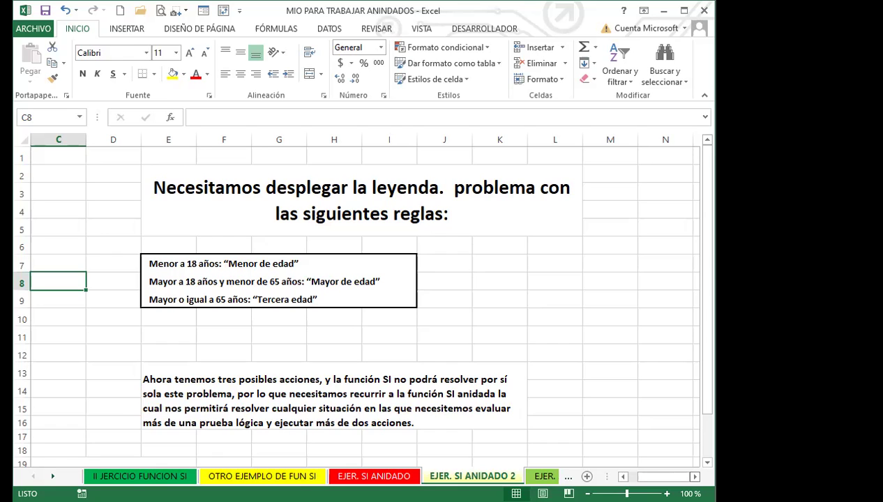
left_click_drag(649, 476, 629, 480)
Step: Begin the nested formula in cell B2 of the DESCRIPCIÓN column with =SI(A2>=65;"TERCERA EDAD";
left_click(194, 176)
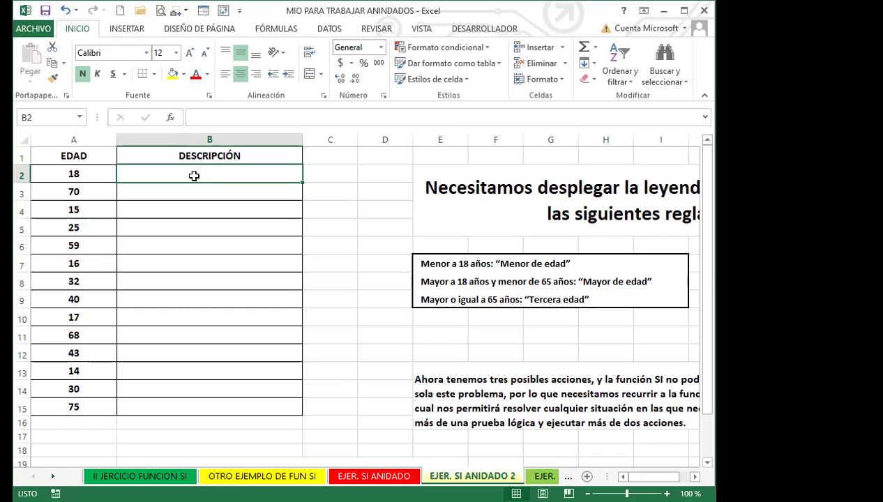
type("=SI")
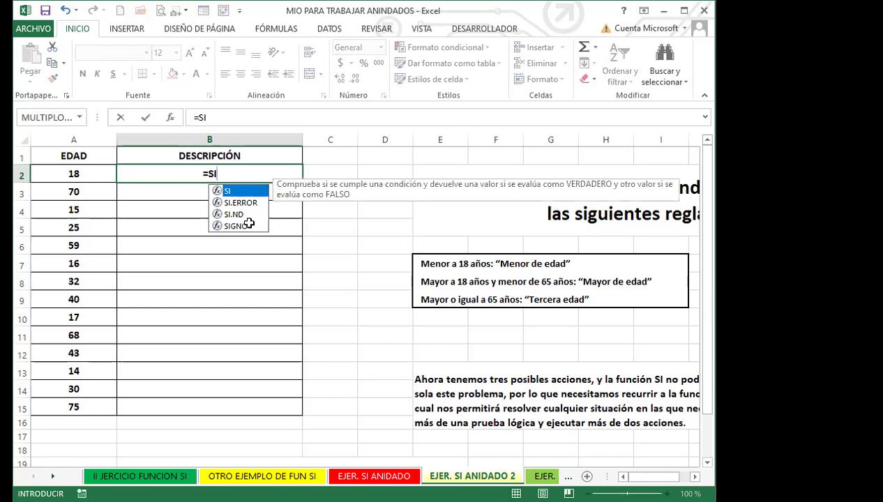
type("(")
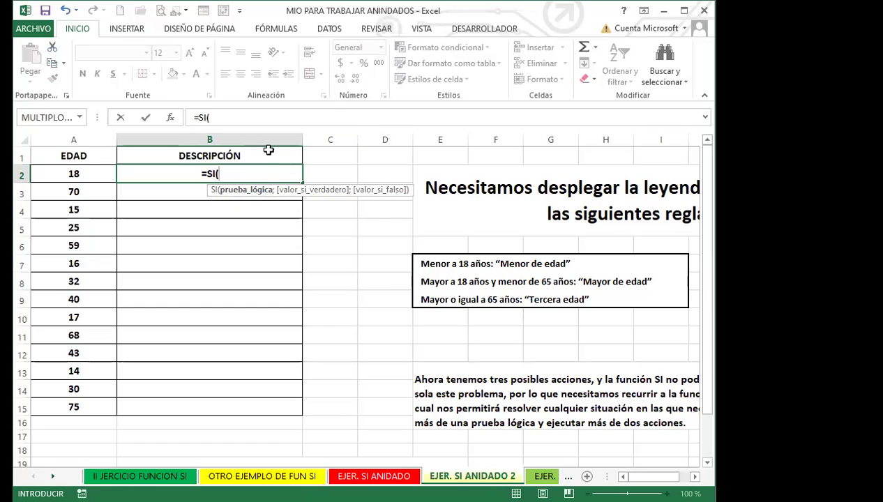
left_click(93, 174)
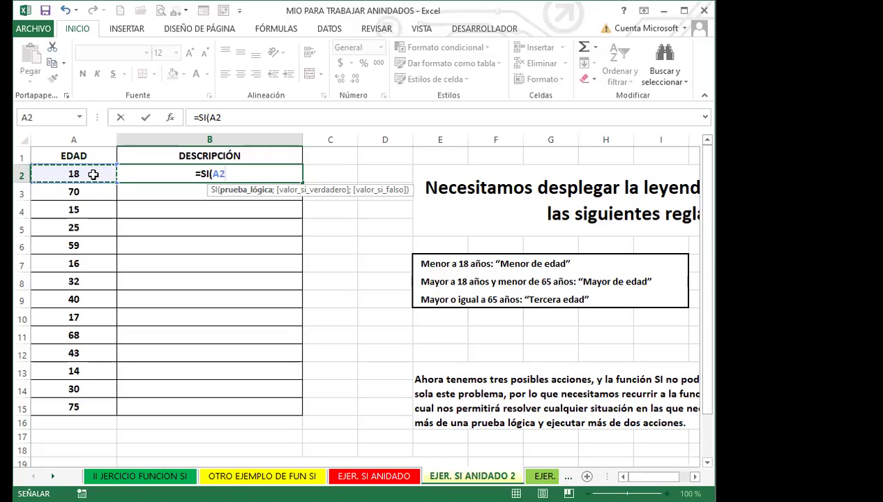
type(">")
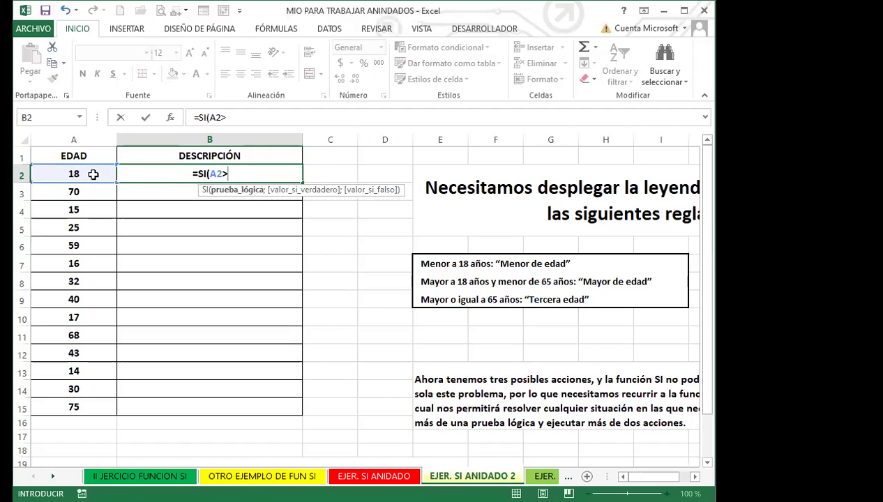
type("=")
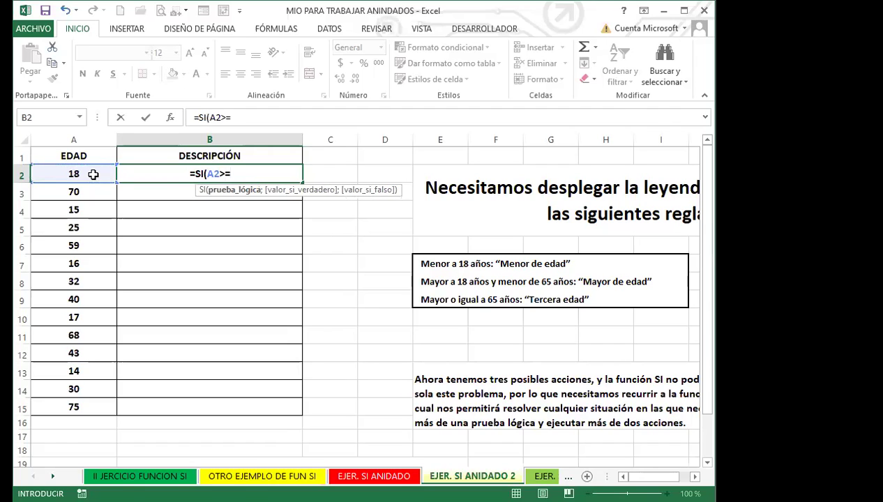
type("65")
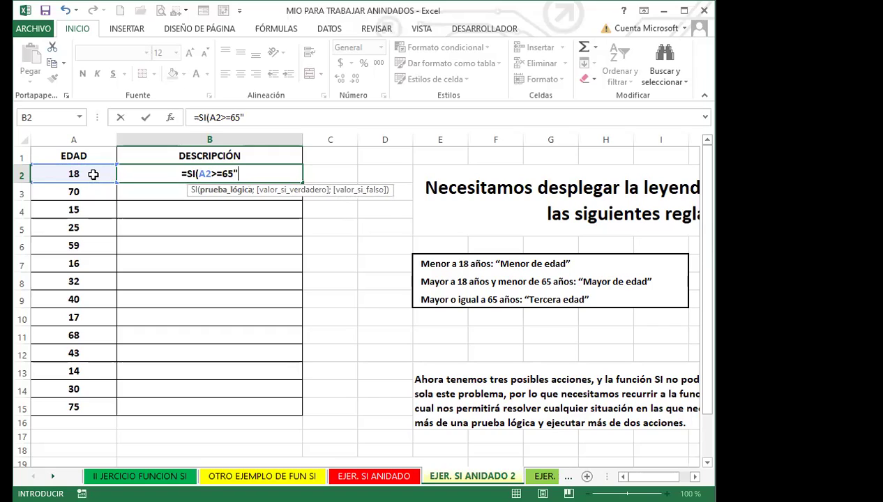
type(";\"")
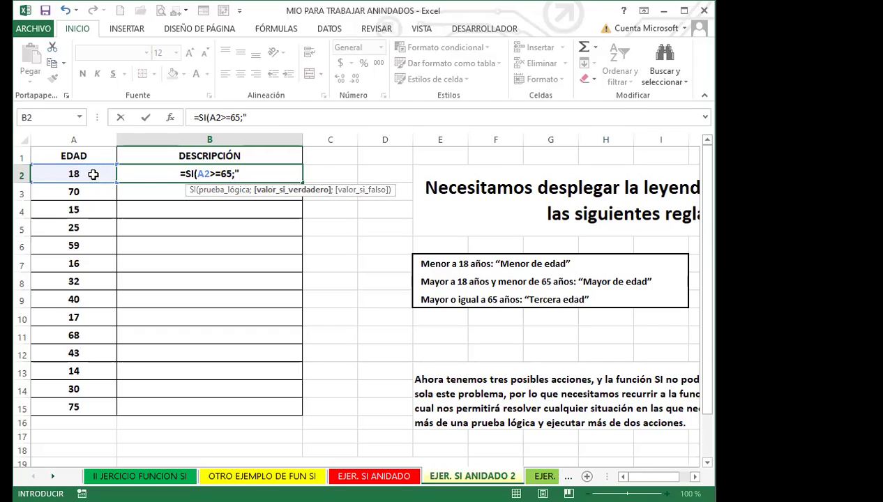
type("TERCERA EDAD\"")
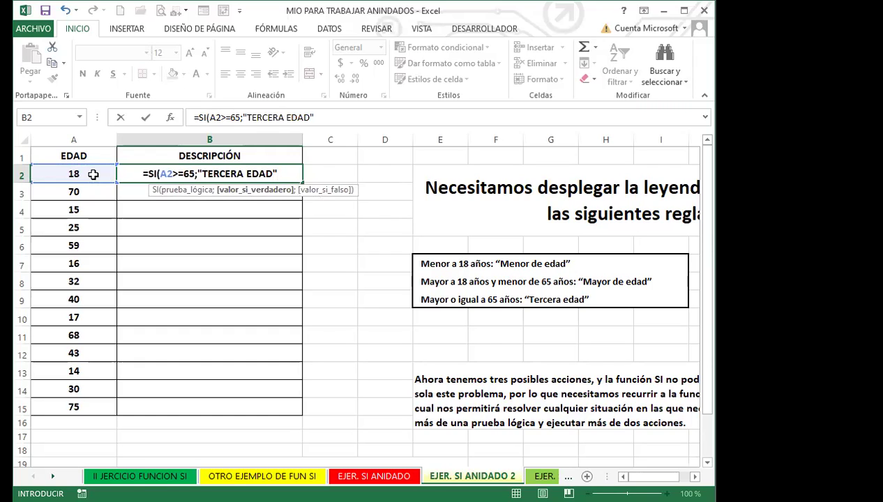
type(";")
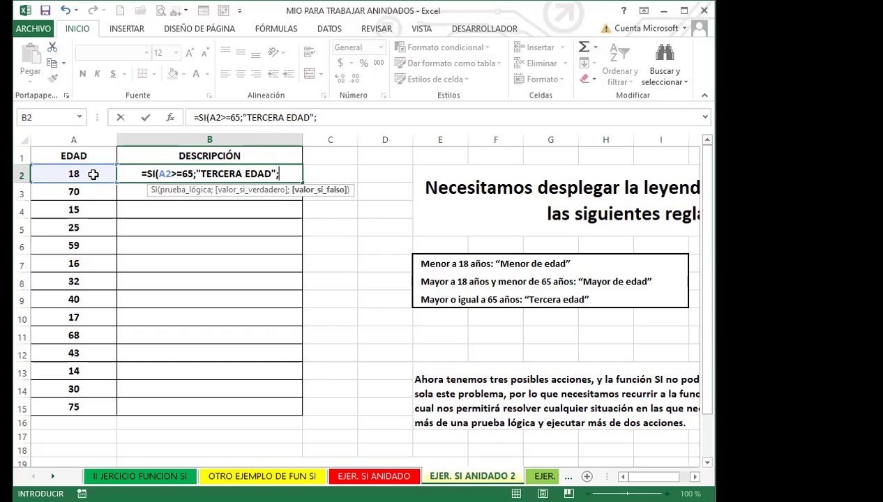
Step: Nest a second SI in the B2 formula with the test A2>=18 and the true value "MAYOR DE EDAD"
type("SI")
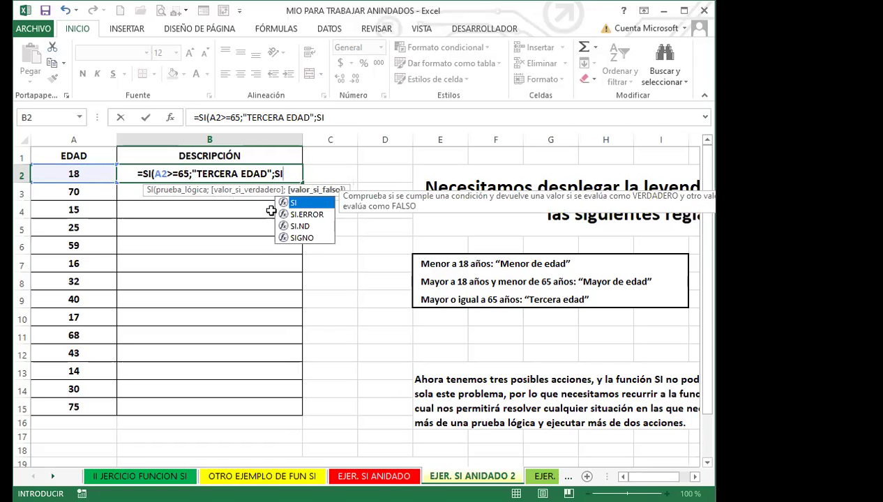
double_click(296, 203)
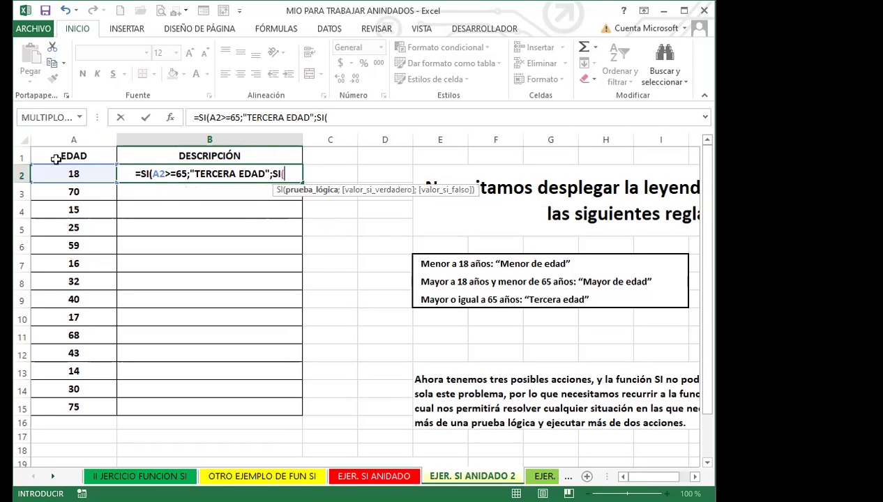
left_click(73, 175)
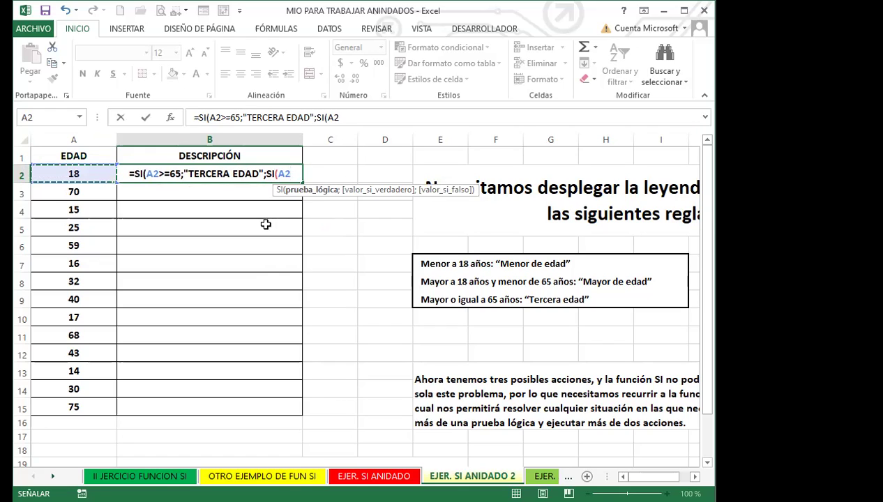
type(">")
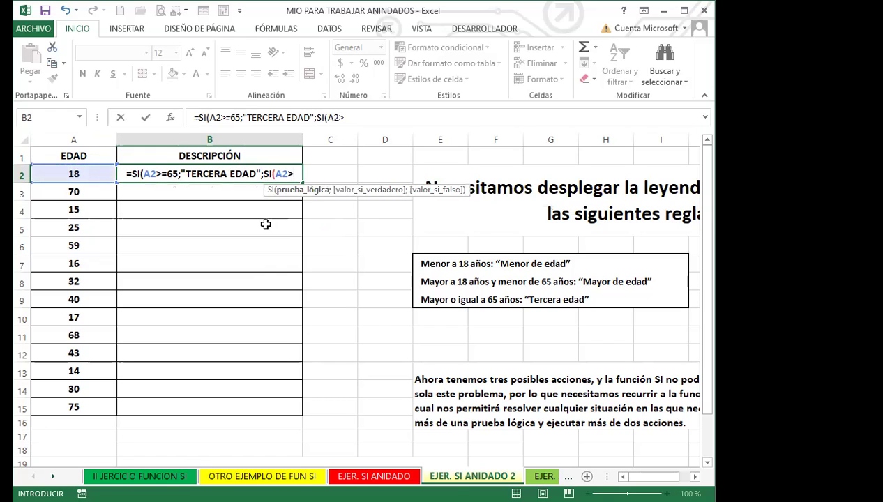
type("=")
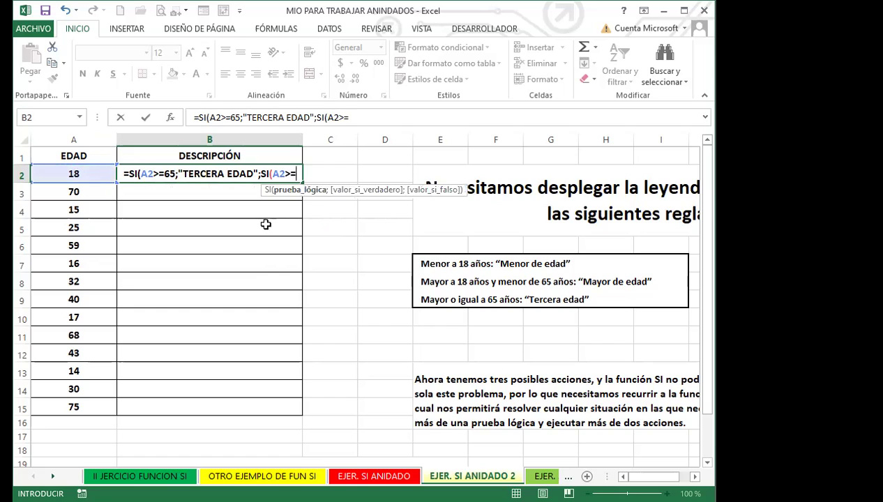
type("18")
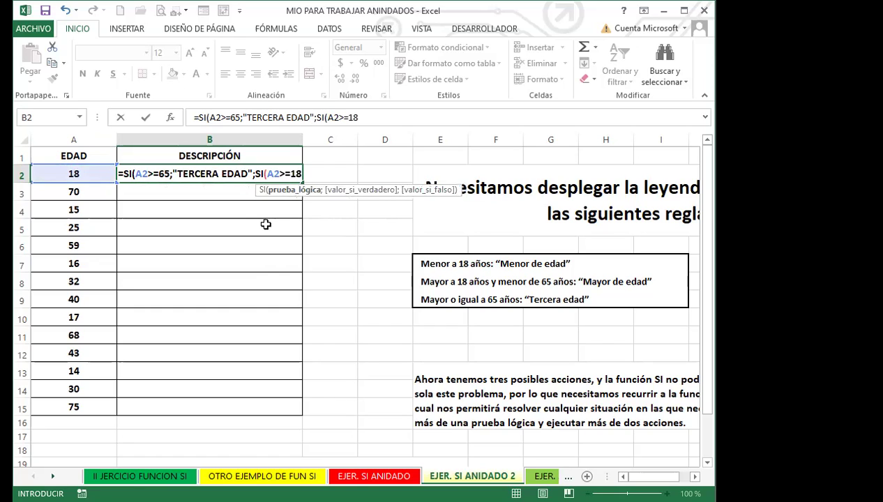
type(";")
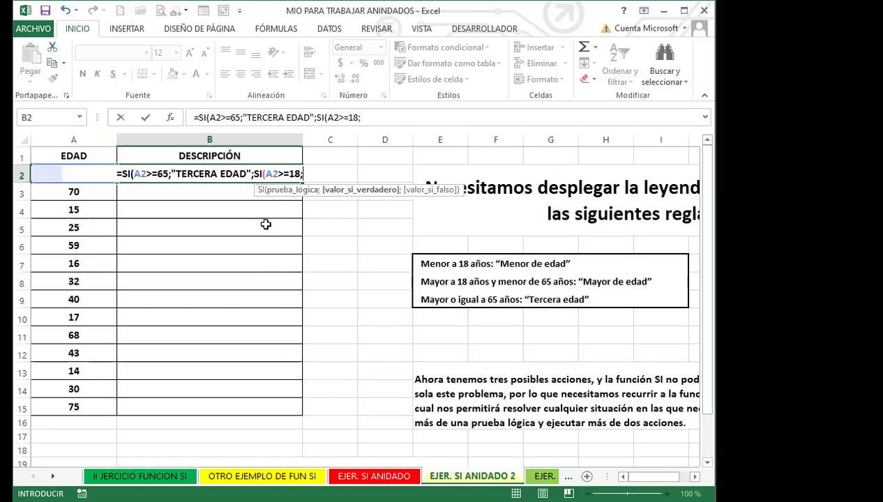
type("\"")
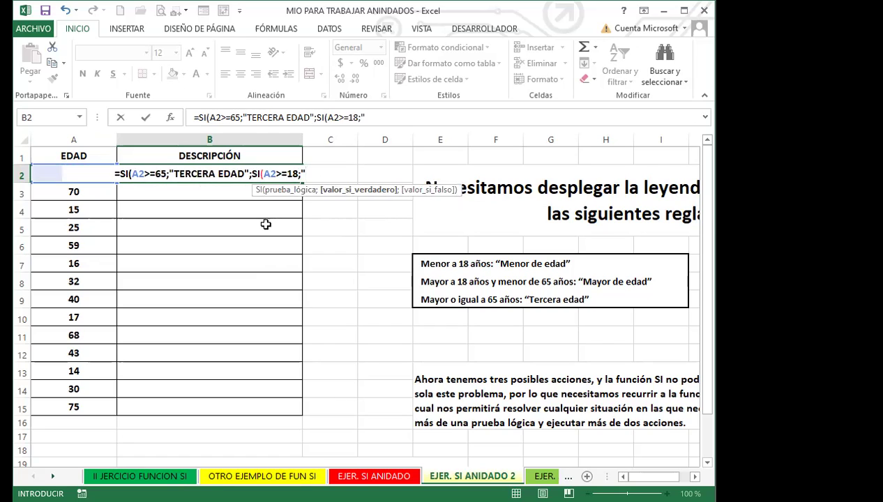
type("MAYOR DE EDAD")
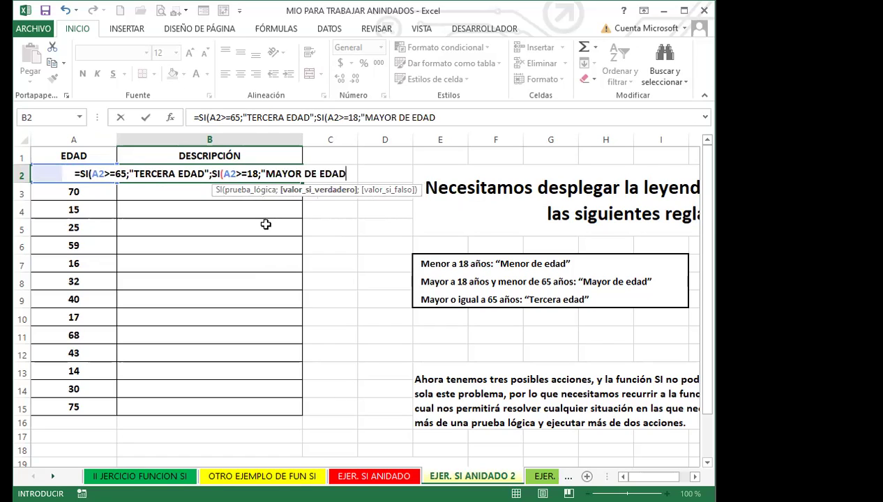
type("\"")
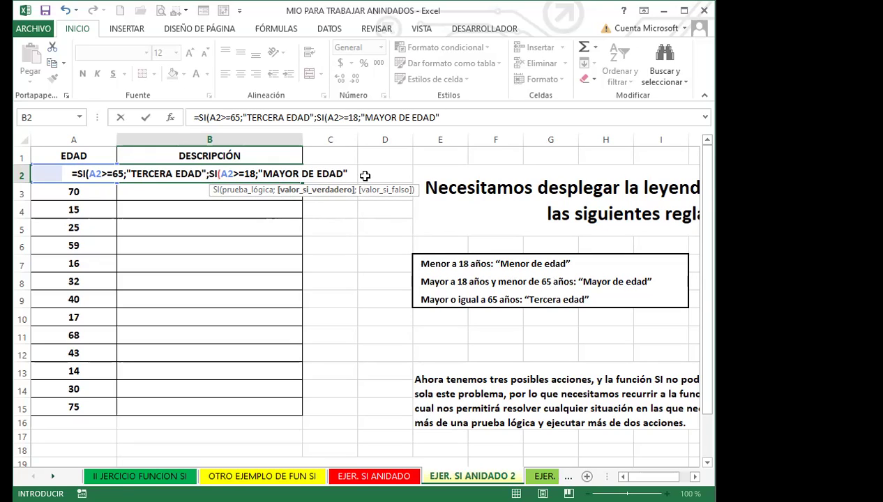
Step: Add "MENOR EDAD" as the nested SI's false value, close both functions and enter the B2 formula
type(";\"")
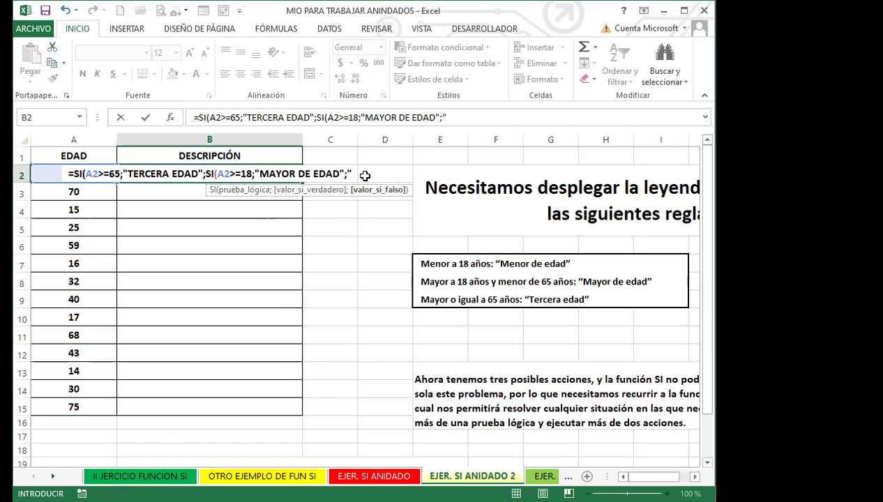
type("MENOR")
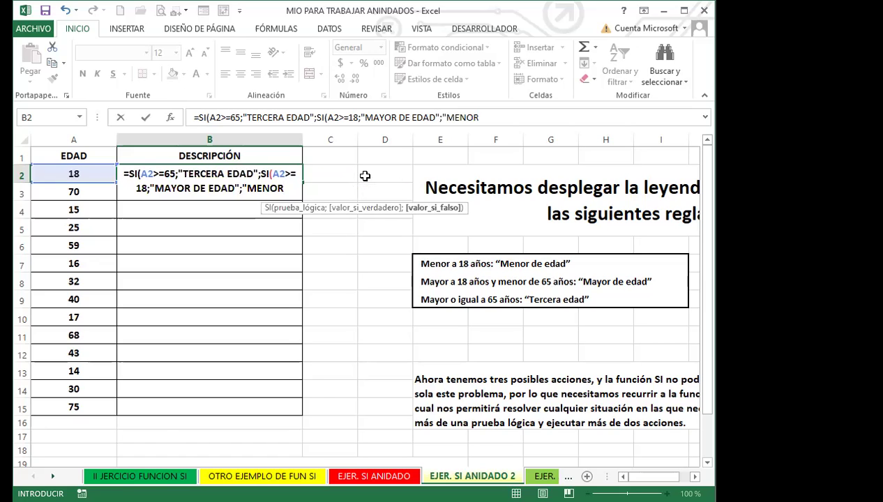
type(" EDAD\"")
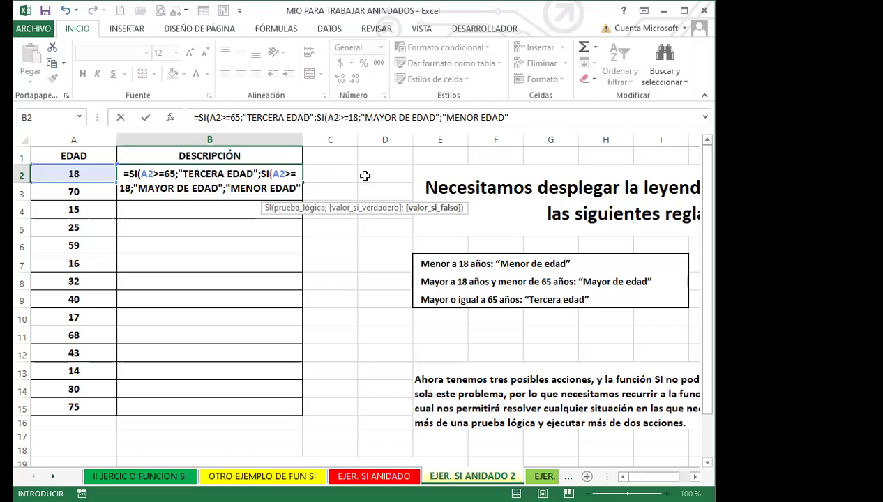
type(")")
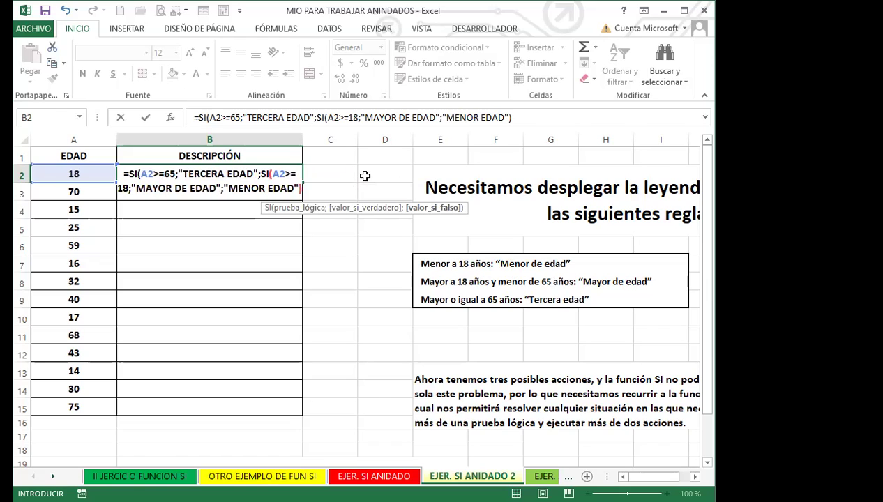
type(")")
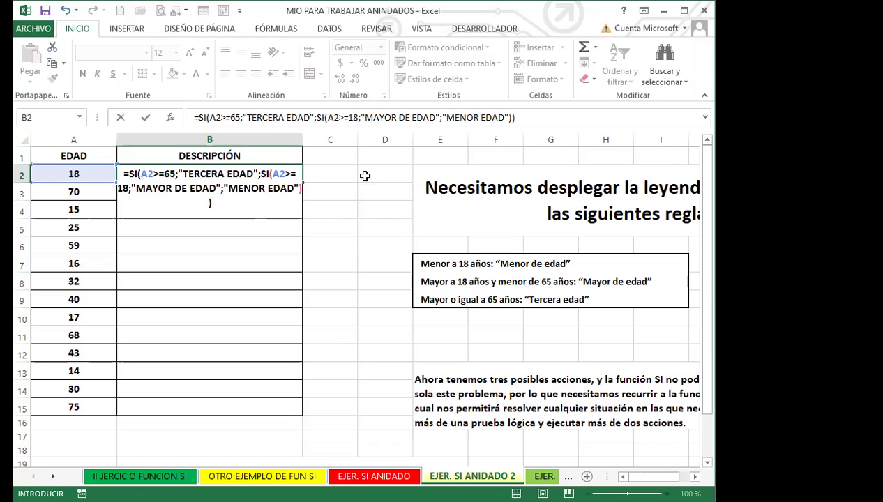
key("Return")
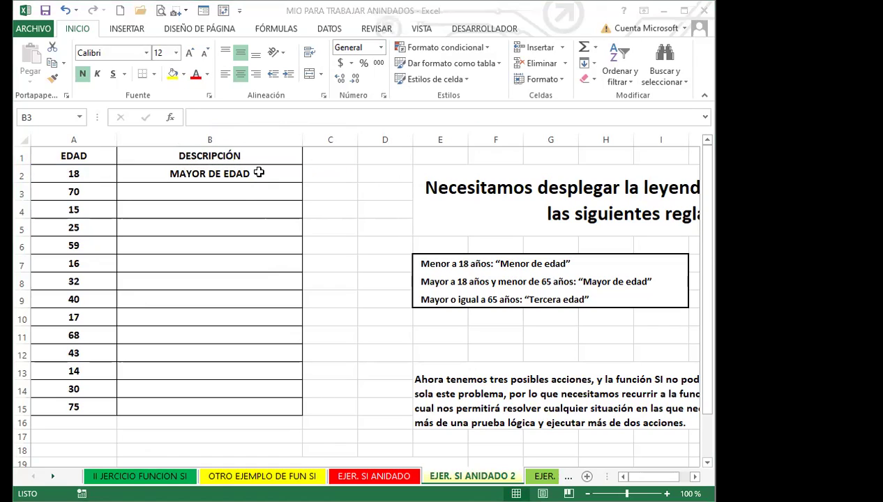
Step: Fill the B2 formula down the DESCRIPCIÓN column through B15 and reselect B2
left_click(293, 174)
double_click(302, 183)
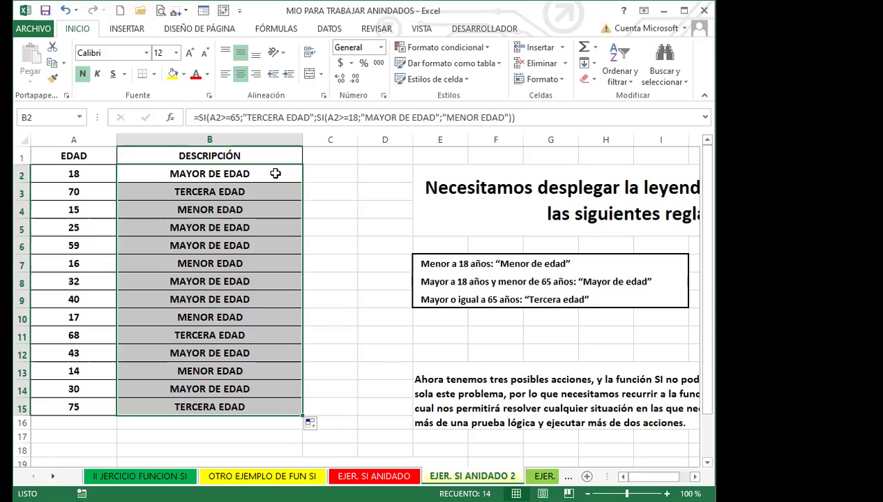
left_click(271, 174)
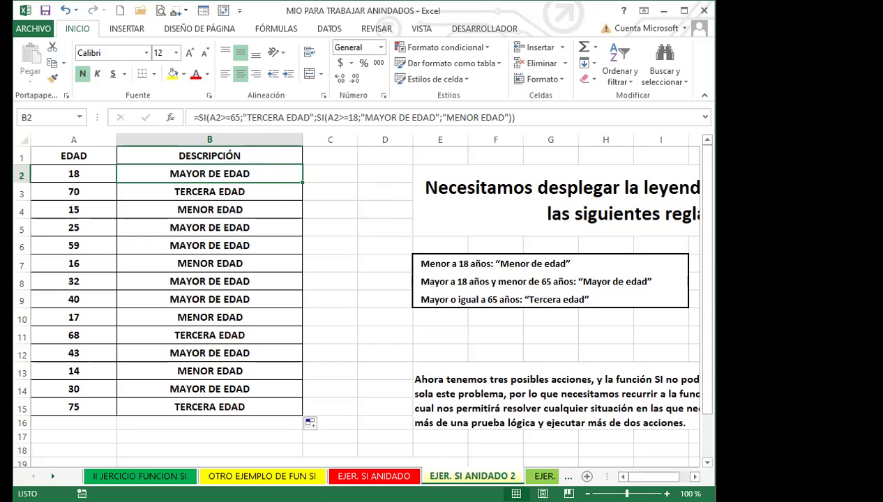
Step: Open the EJER. SI ANIDADO 3 sheet and look over the employee table and the HORARIO and TRANSPORTE reference tables
left_click(544, 477)
left_click(432, 375)
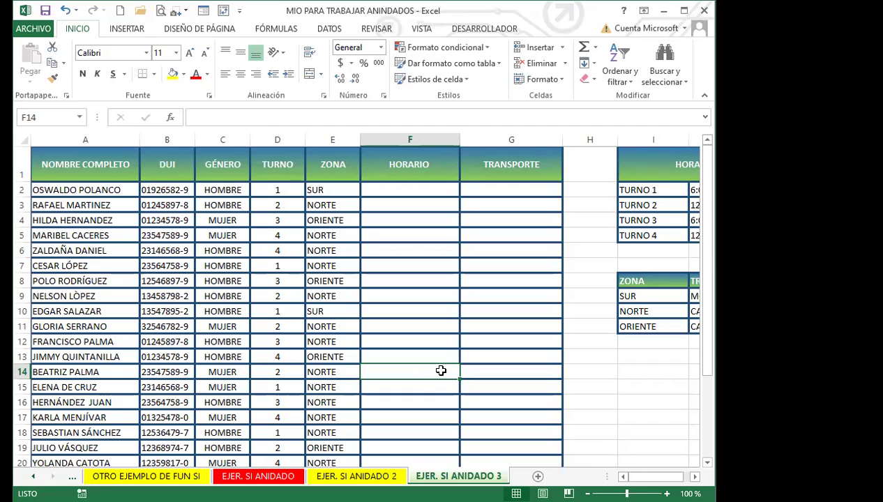
left_click(690, 476)
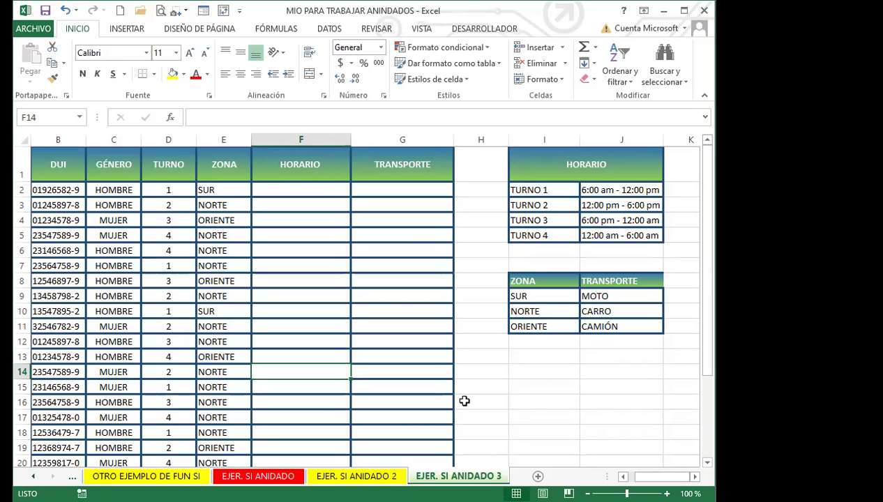
left_click(623, 477)
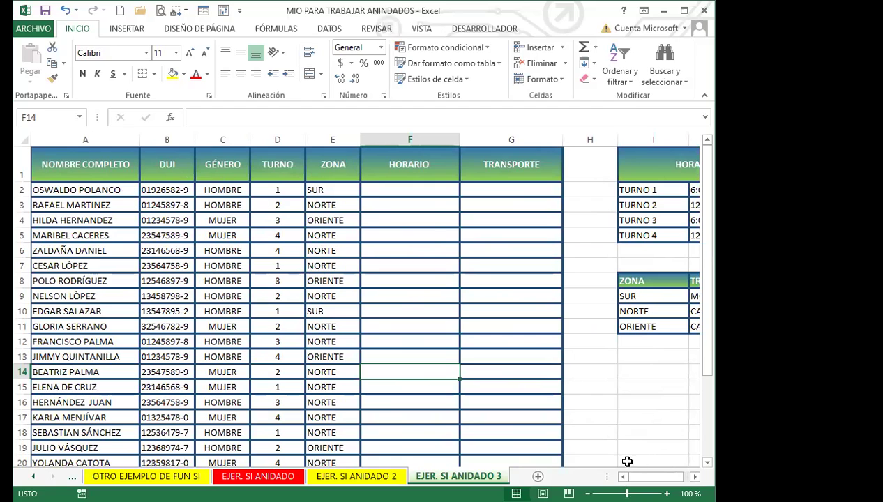
left_click(695, 478)
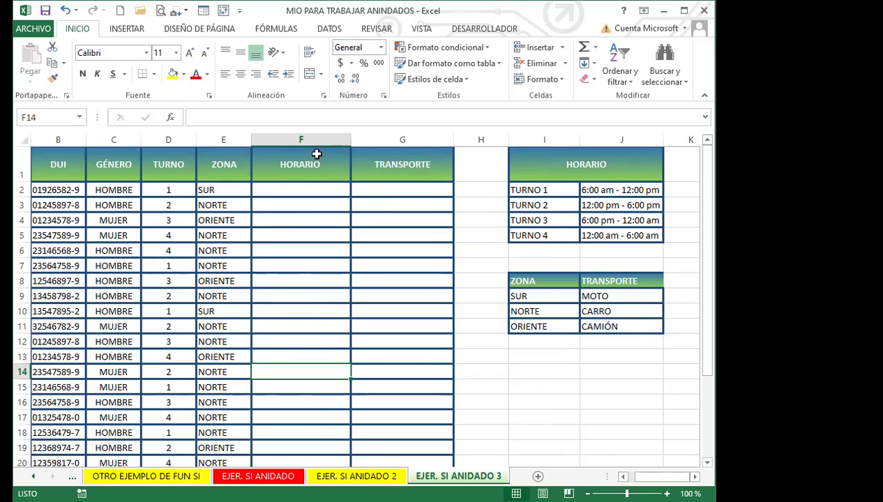
Step: Compare the first employee's ZONA and TURNO in row 2 with the matching entries in the TRANSPORTE and HORARIO reference tables
left_click(230, 191)
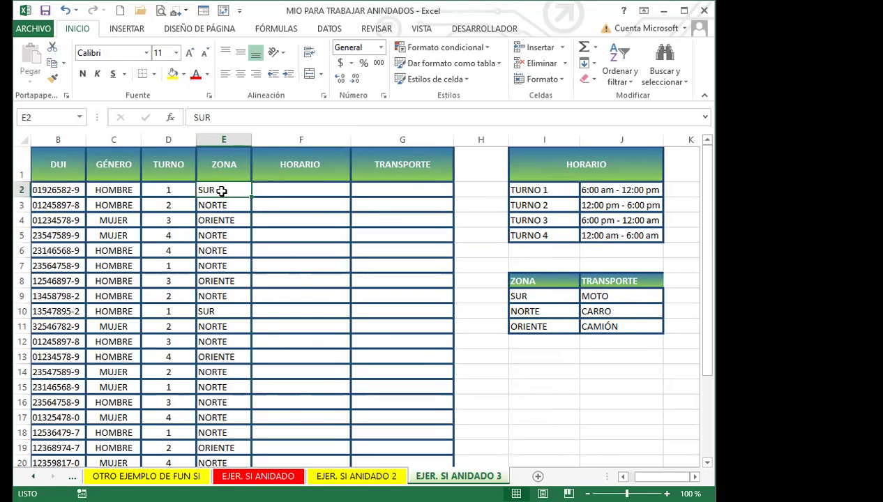
left_click(554, 297)
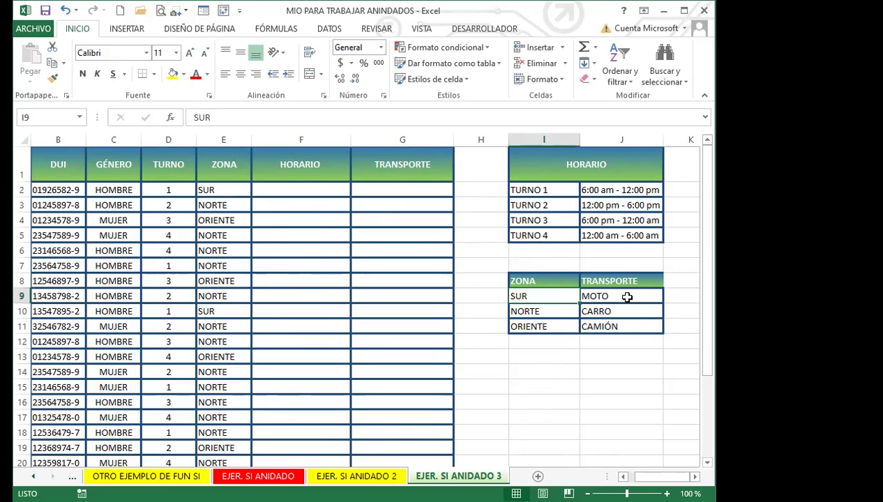
left_click(627, 298)
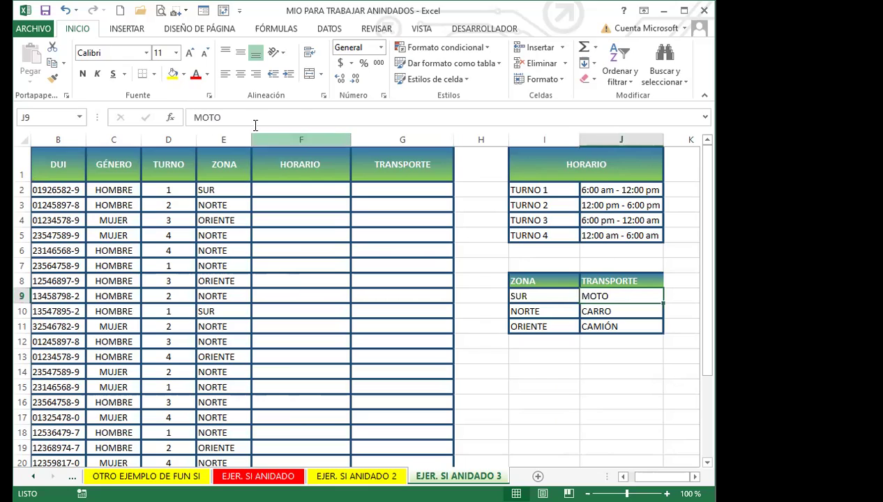
left_click(180, 192)
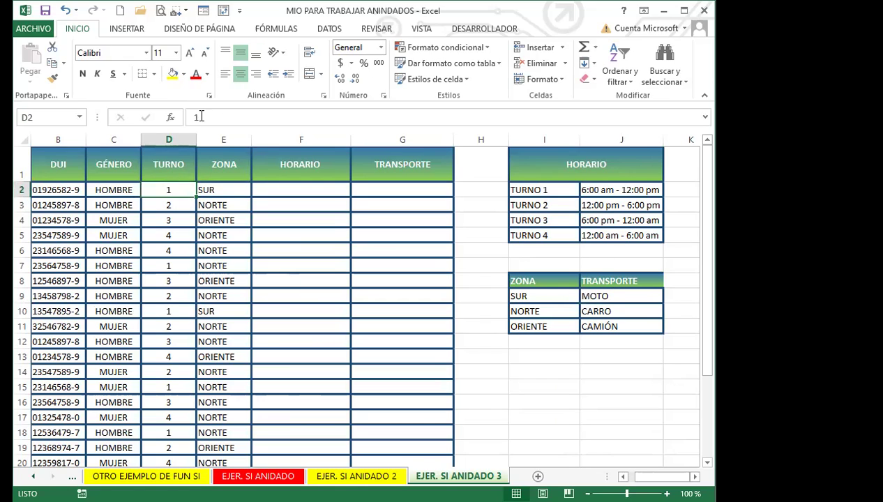
left_click(532, 194)
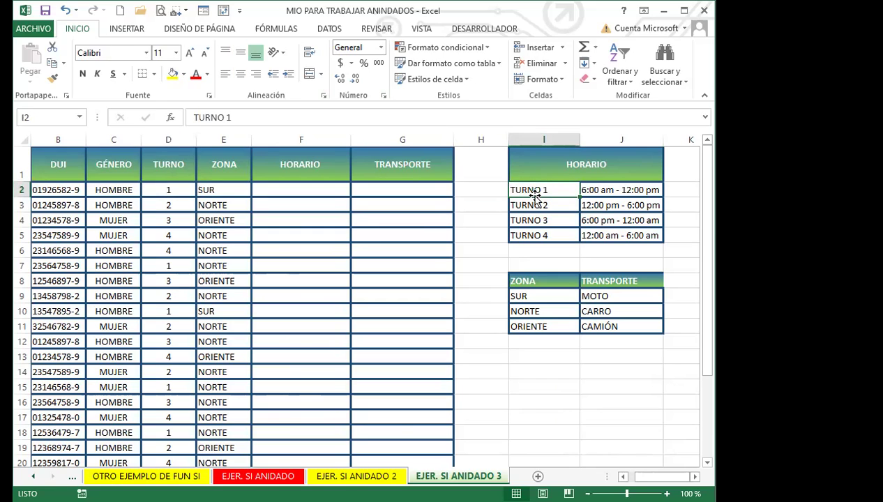
left_click(624, 192)
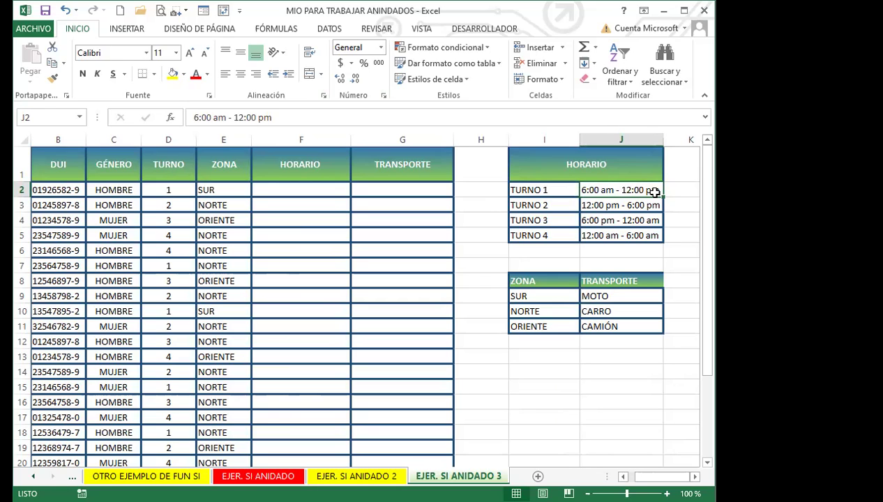
Step: Start an SI formula in F2 of the HORARIO column with the logical test D2=1
left_click(293, 189)
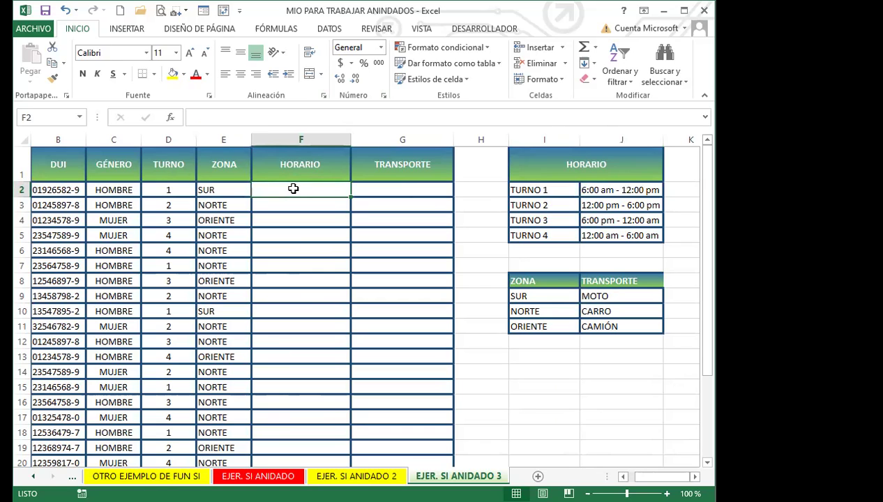
double_click(293, 189)
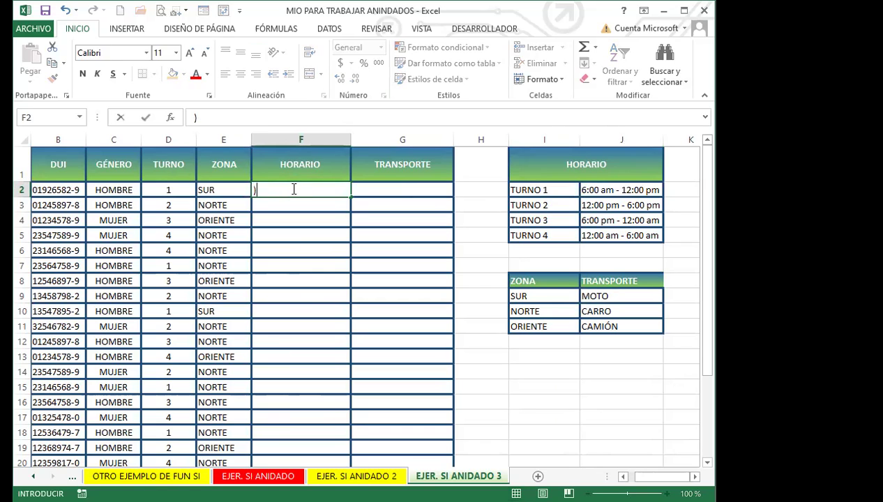
type("=")
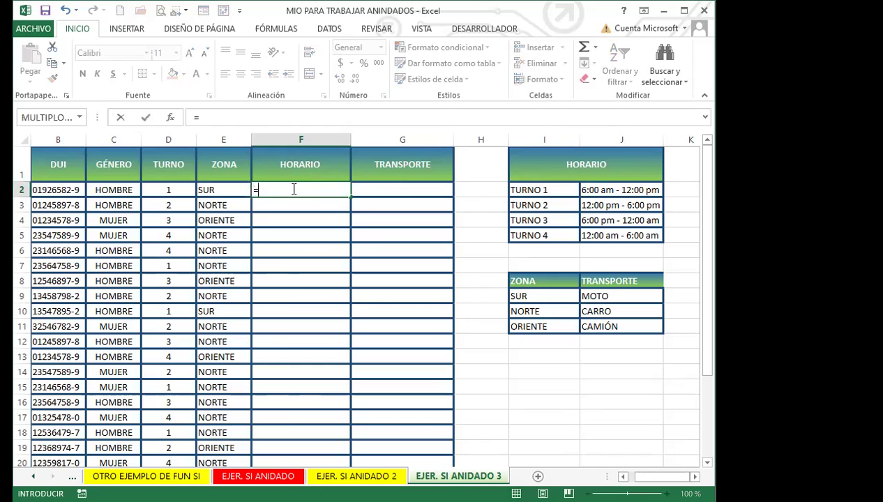
type("SI")
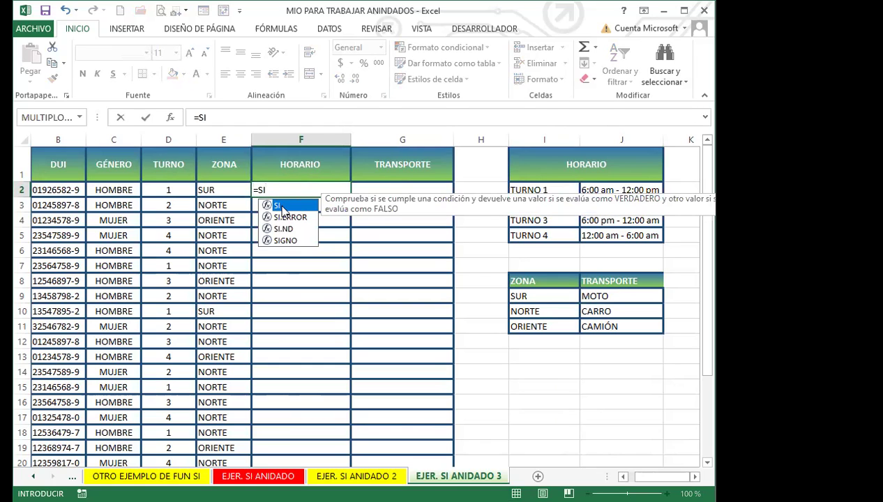
double_click(282, 207)
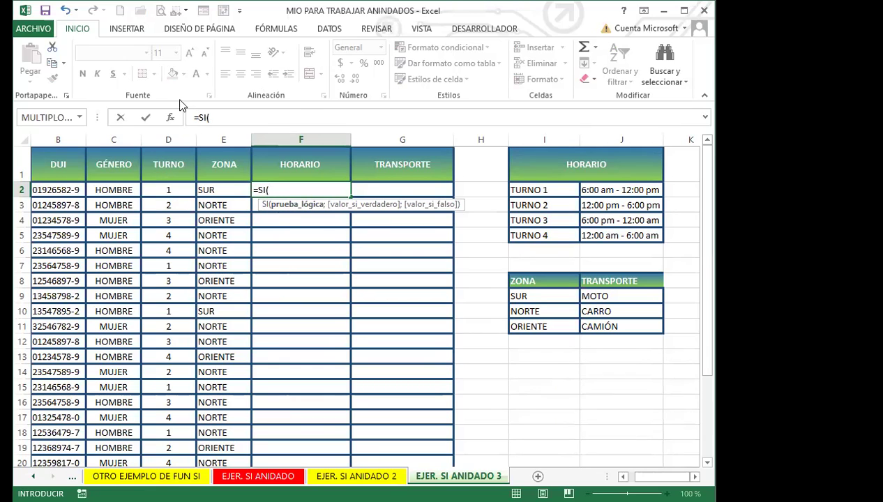
left_click(161, 193)
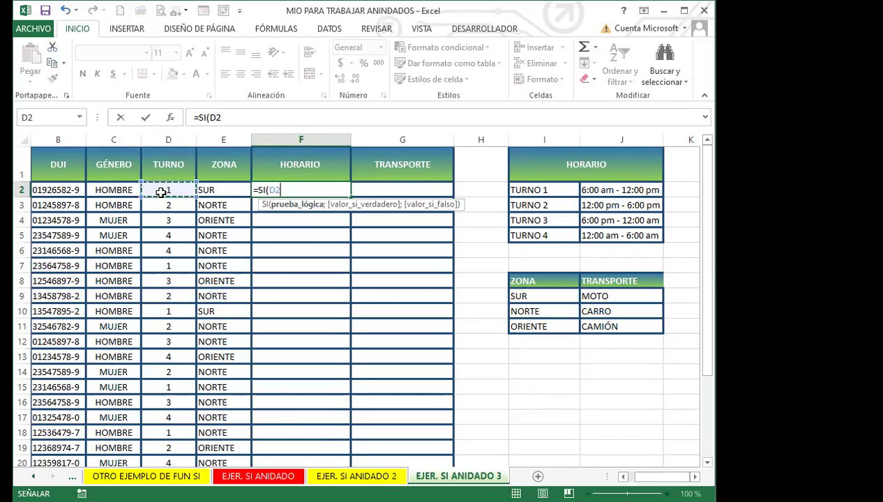
type(")")
key("BackSpace")
type("=")
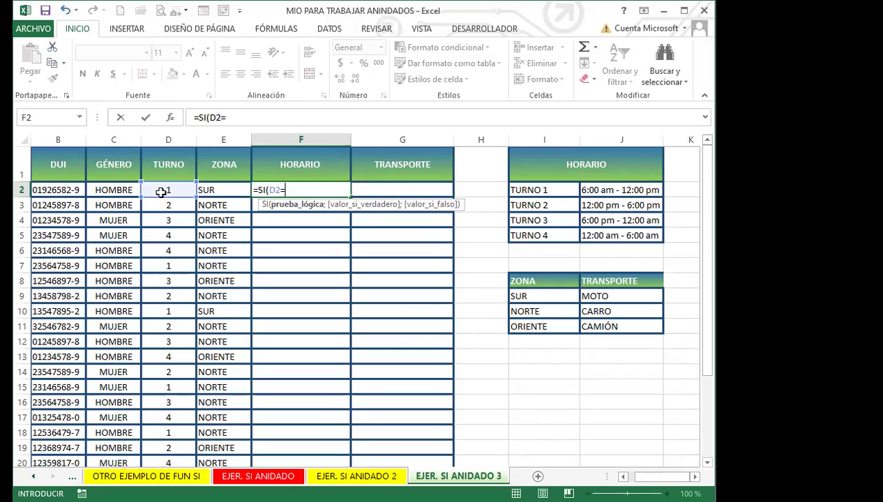
type("1")
type(";")
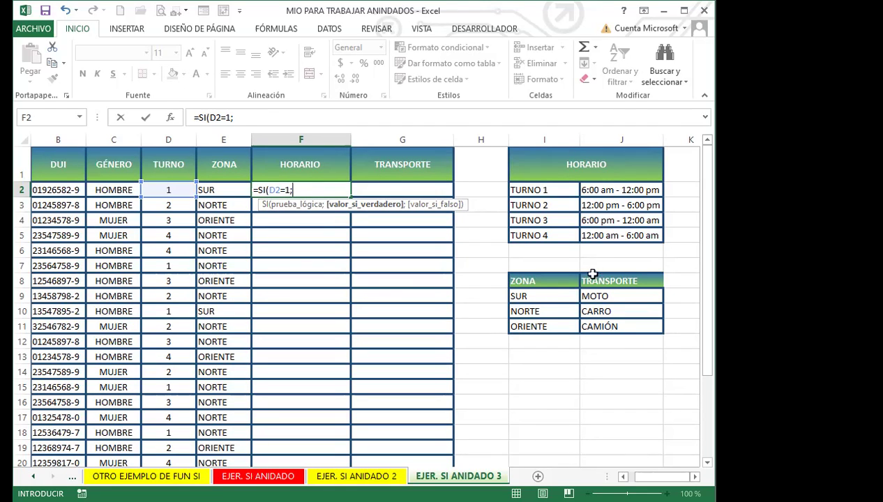
Step: Add the TURNO 1 schedule as the true value using the absolute reference $J$2
left_click(619, 190)
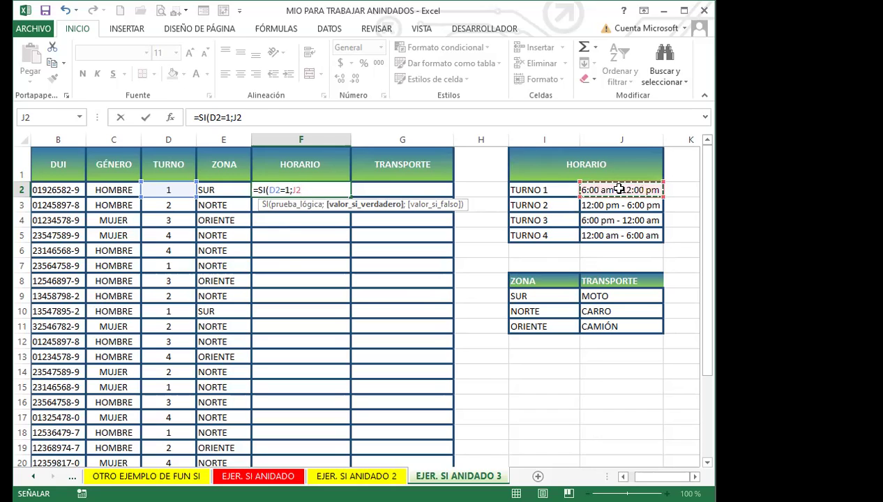
key("F4")
type(";")
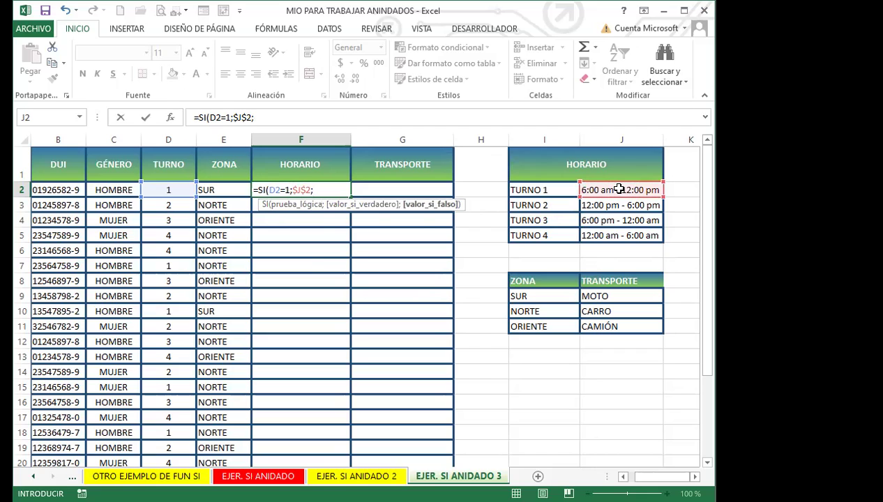
Step: Nest a second SI as the false value, testing D2=2 and returning the absolute reference $J$3
type("SI")
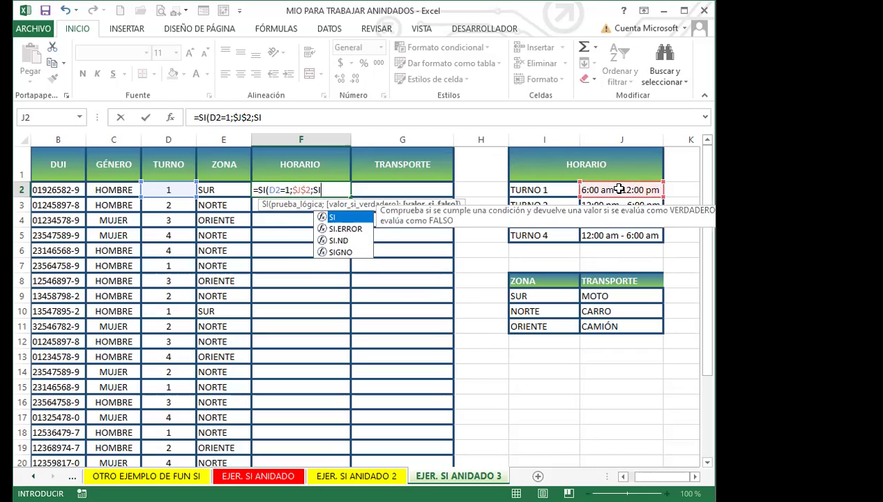
double_click(344, 219)
left_click(164, 189)
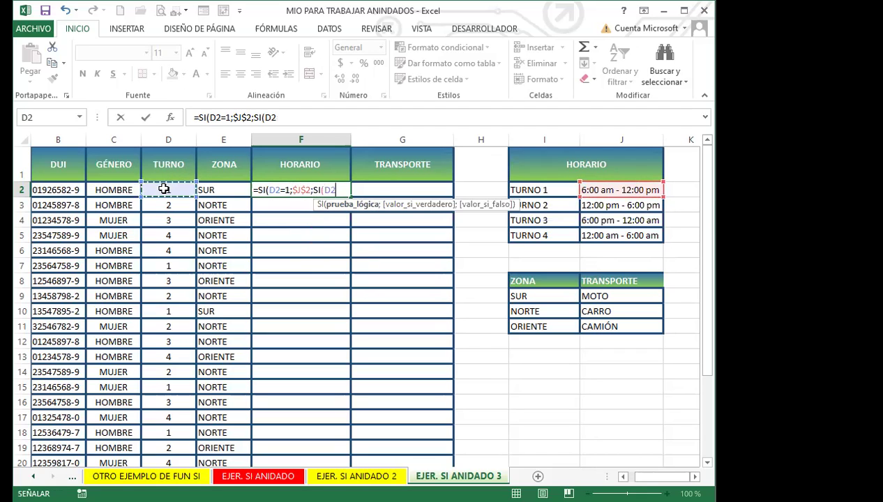
type("=")
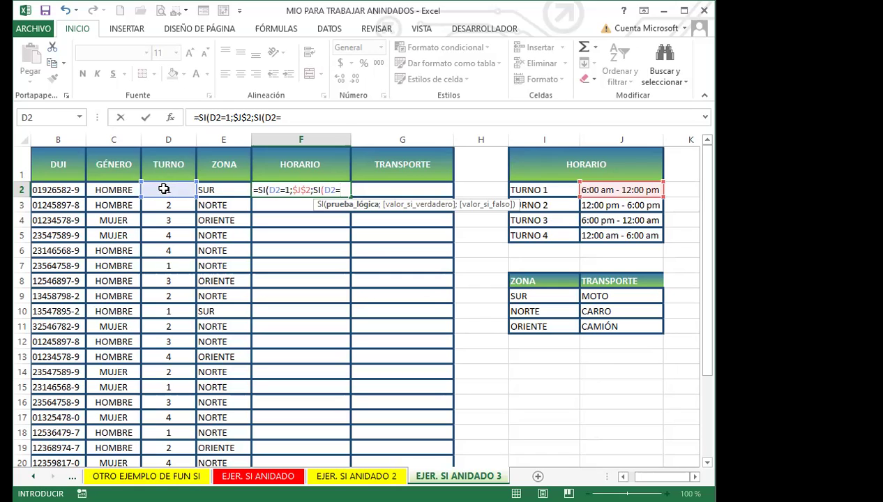
type("2;")
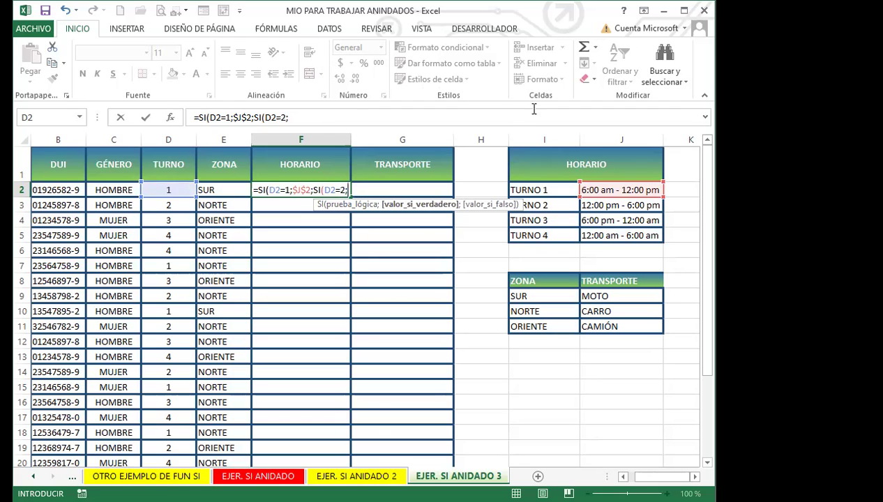
left_click(598, 207)
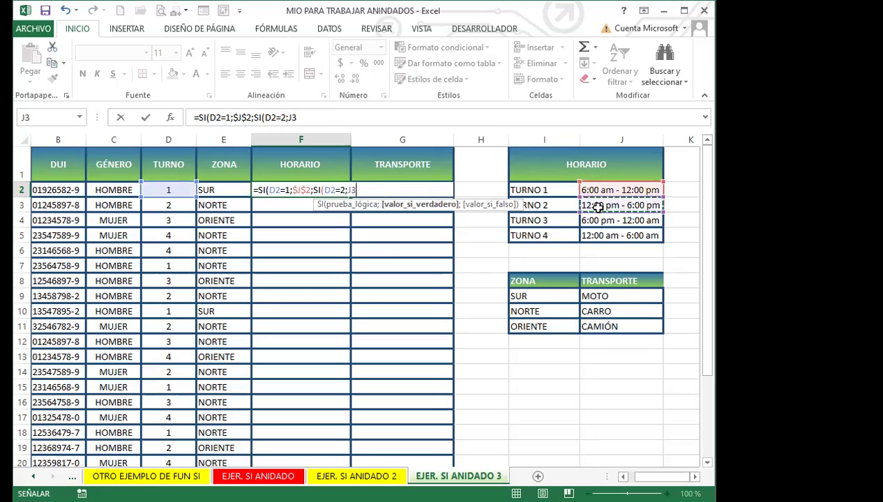
key("F4")
type(";")
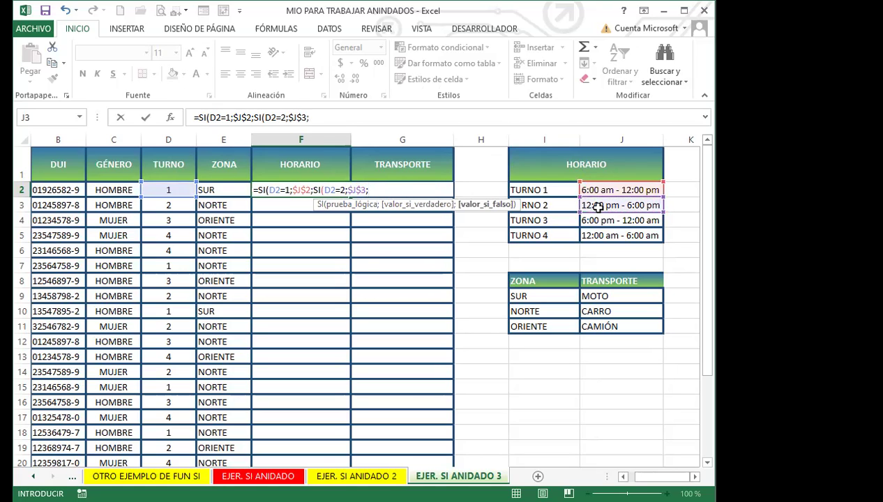
Step: Nest a third SI as the false value, testing D2=3 and returning the absolute reference $J$4
type("SI")
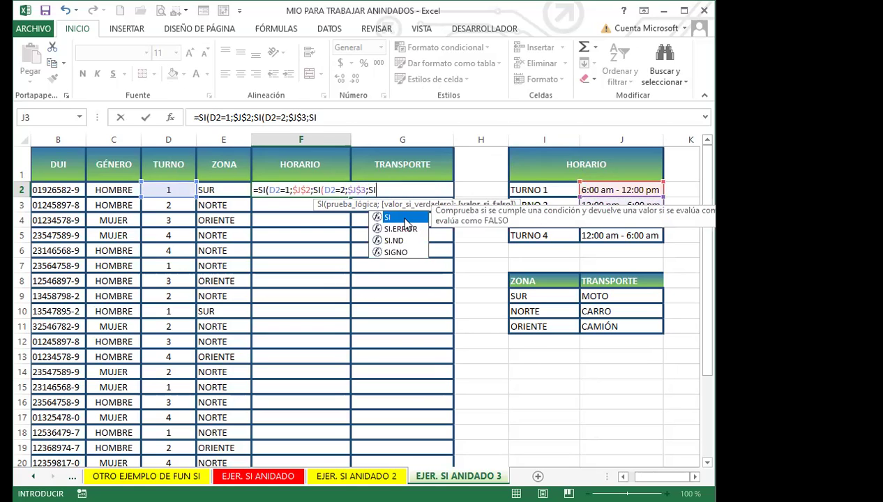
type("(")
left_click(166, 192)
type("=")
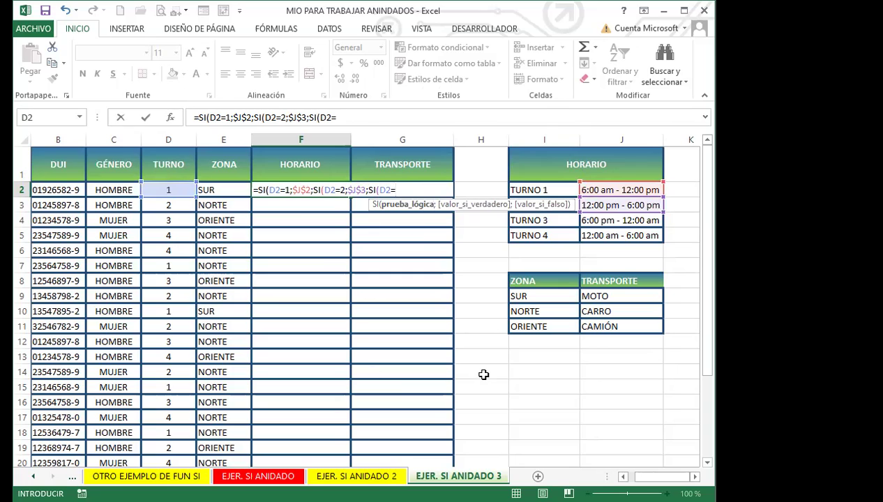
type("3;")
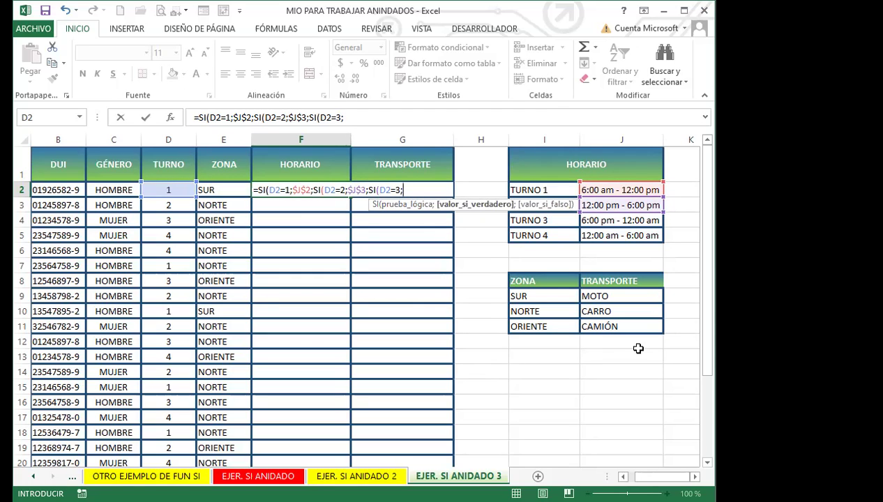
left_click(608, 220)
key("F4")
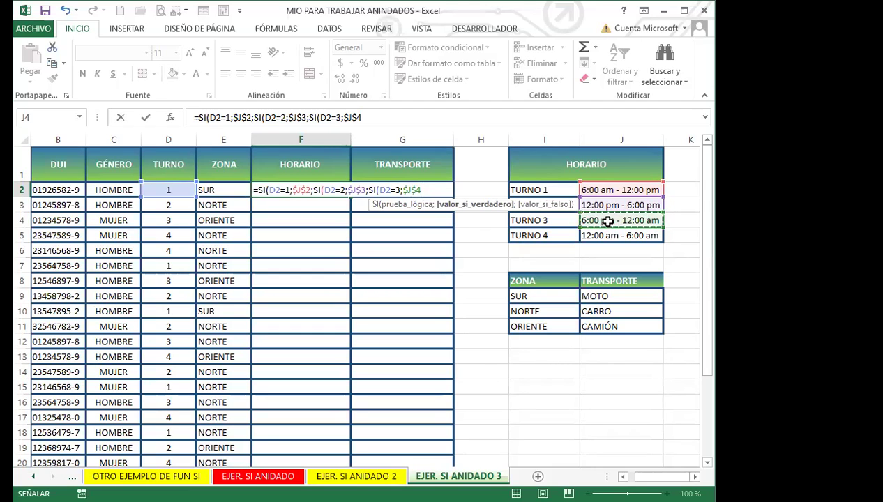
type(";")
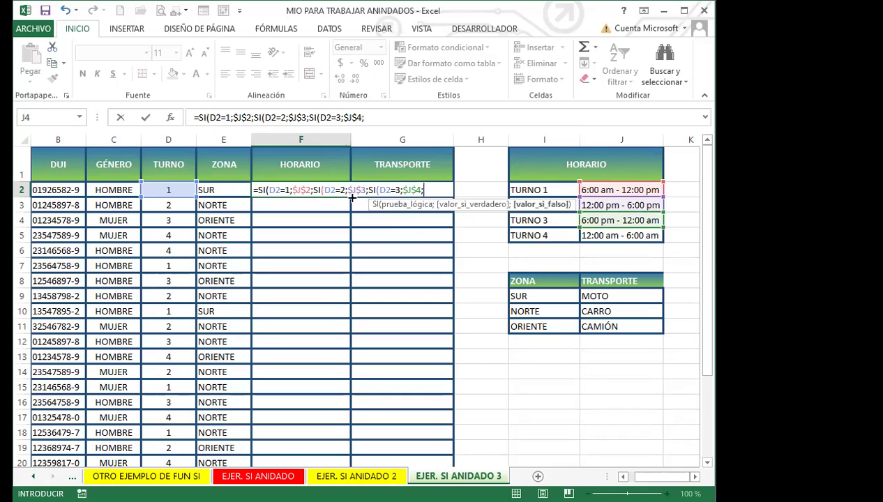
Step: Add $J$5 as the innermost SI's false value, close all three functions and enter the F2 formula
left_click(601, 236)
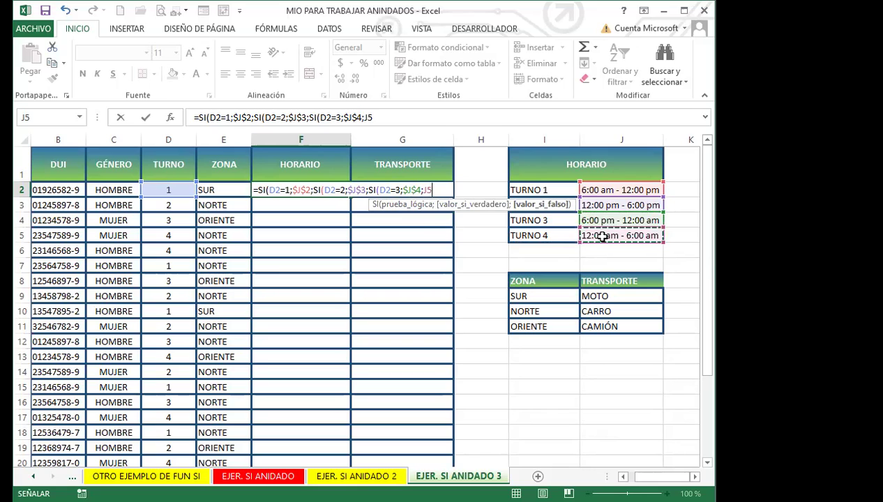
key("F4")
type(")))")
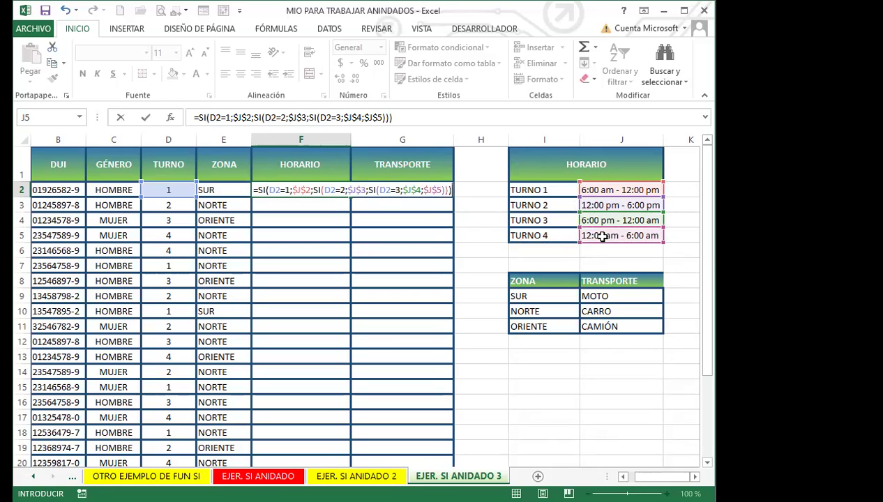
key("Return")
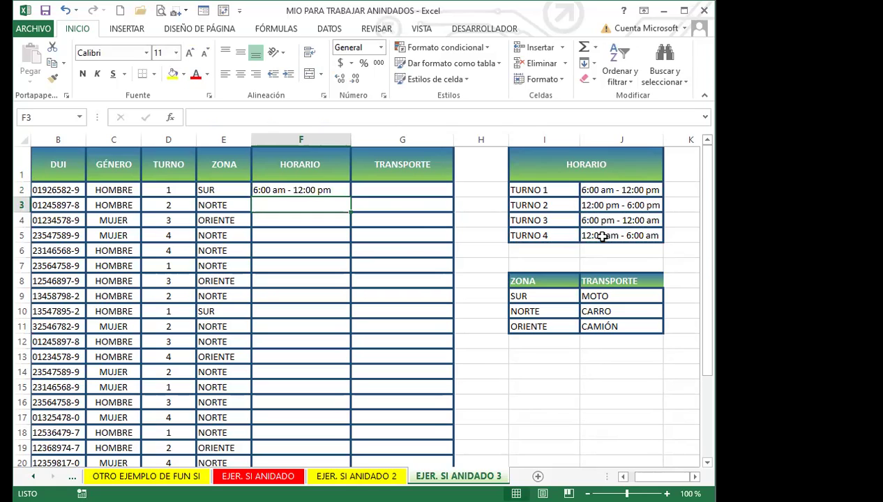
Step: Fill the F2 formula down the HORARIO column to the last employee and check rows 3 to 5 against their TURNO
left_click(325, 193)
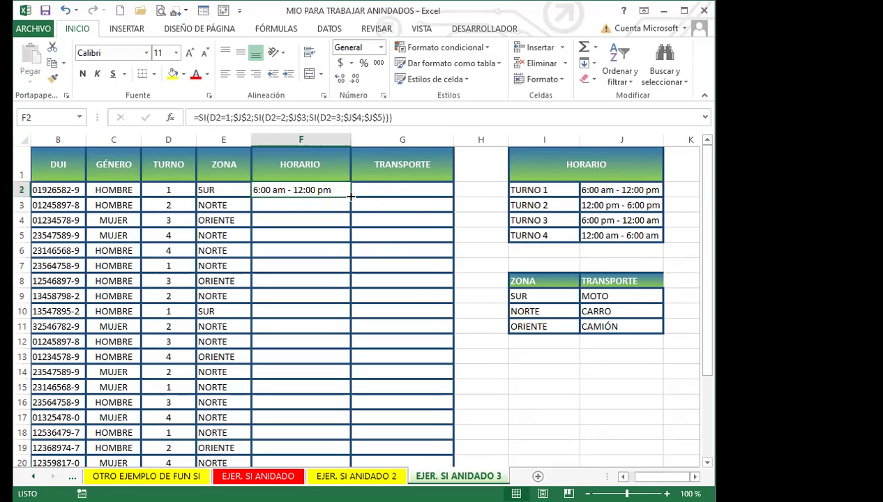
double_click(350, 196)
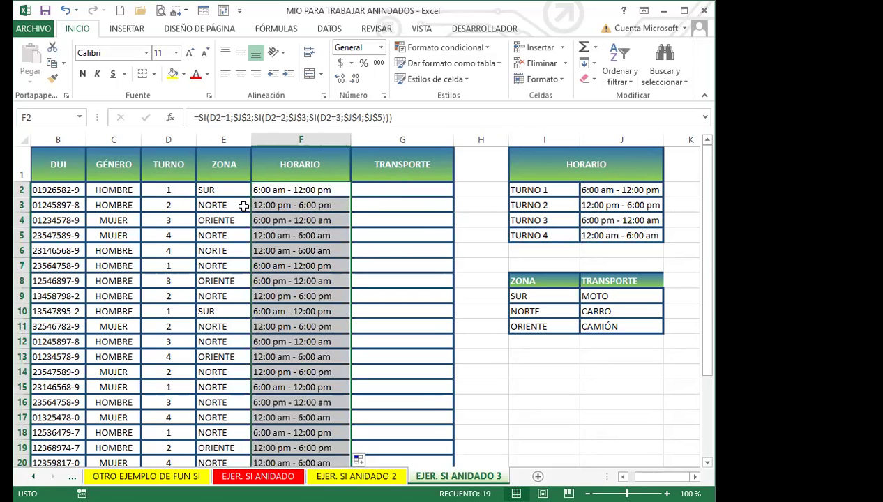
left_click(266, 205)
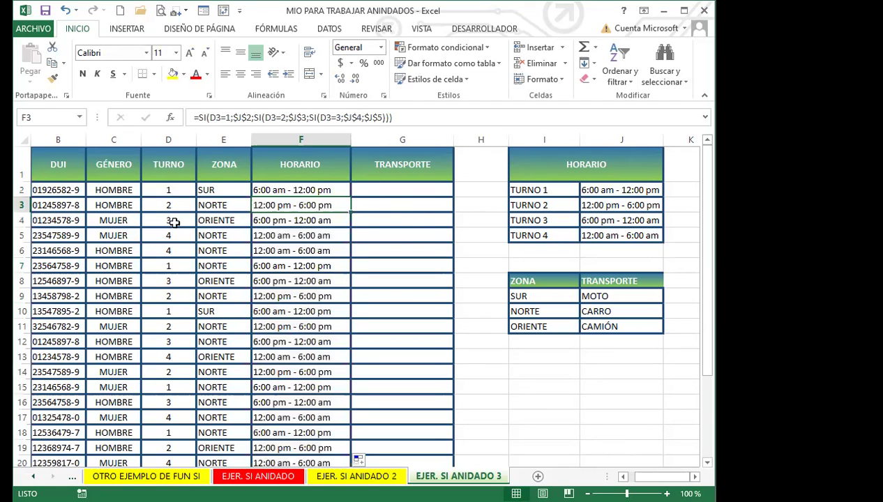
left_click(288, 220)
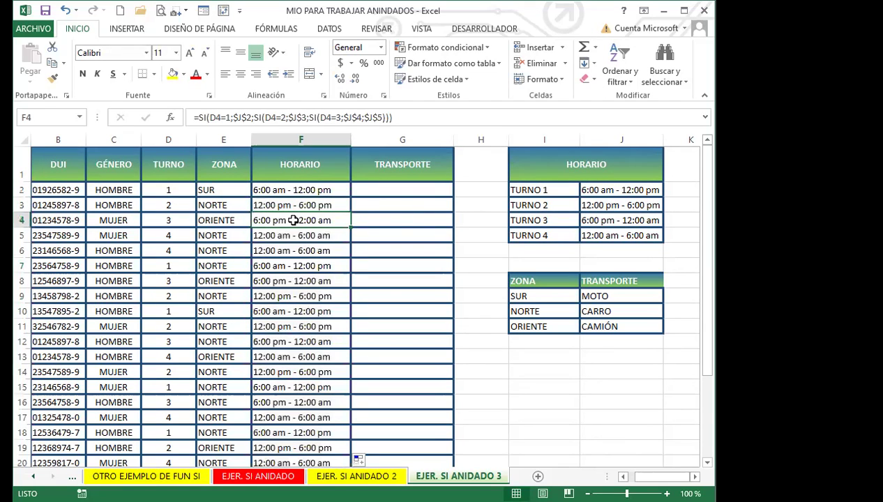
left_click(168, 235)
left_click(300, 231)
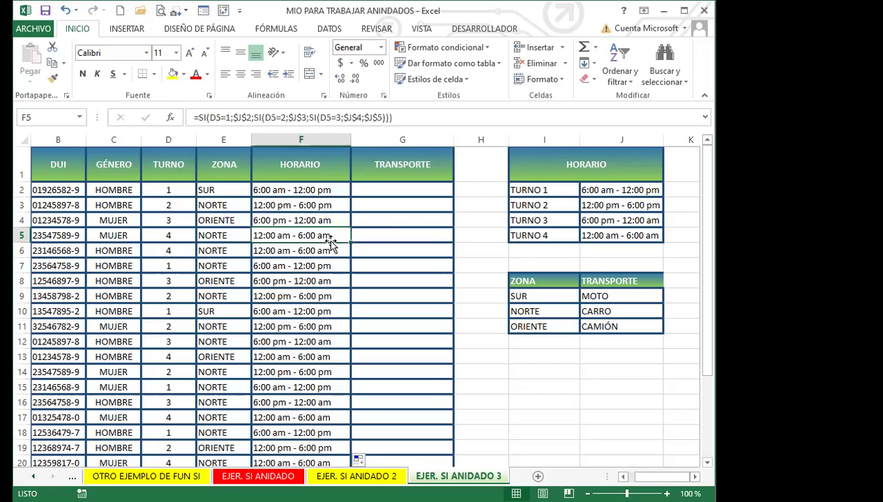
Step: Reopen the F2 formula and remove its final false value $J$5 together with the three closing parentheses
left_click(337, 191)
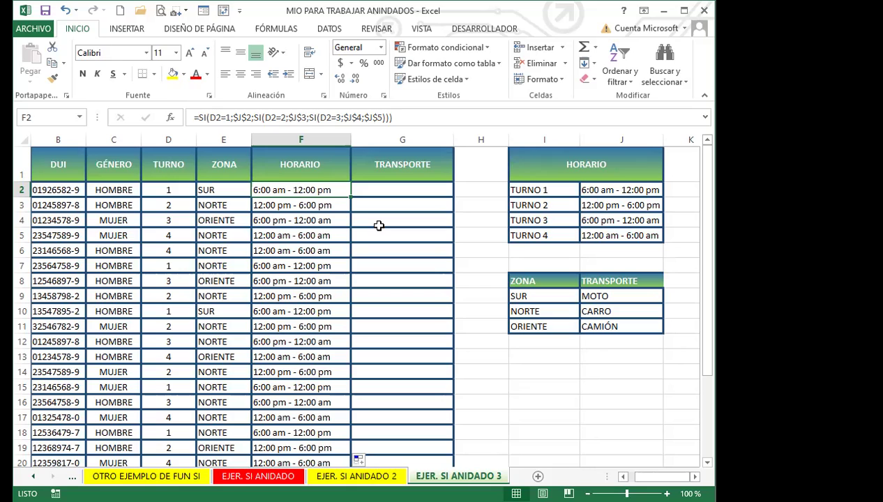
left_click(398, 118)
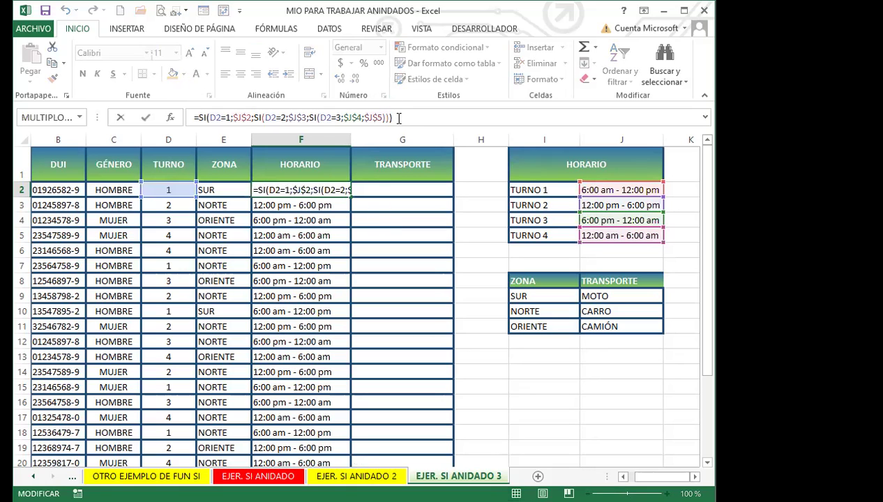
key("BackSpace")
key("BackSpace")
key("BackSpace")
key("BackSpace")
key("BackSpace")
key("BackSpace")
key("BackSpace")
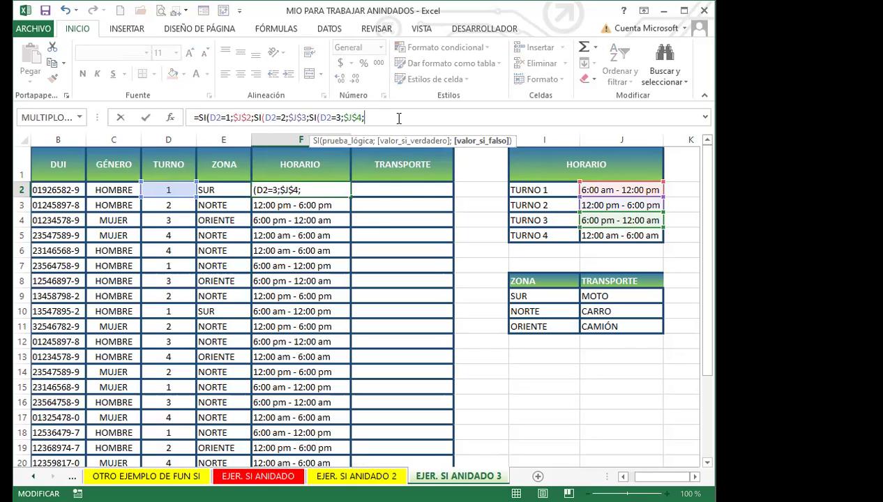
Step: Nest a fourth SI testing D2=4 and returning the absolute reference $J$5, close all four functions and enter the F2 formula
type("SI")
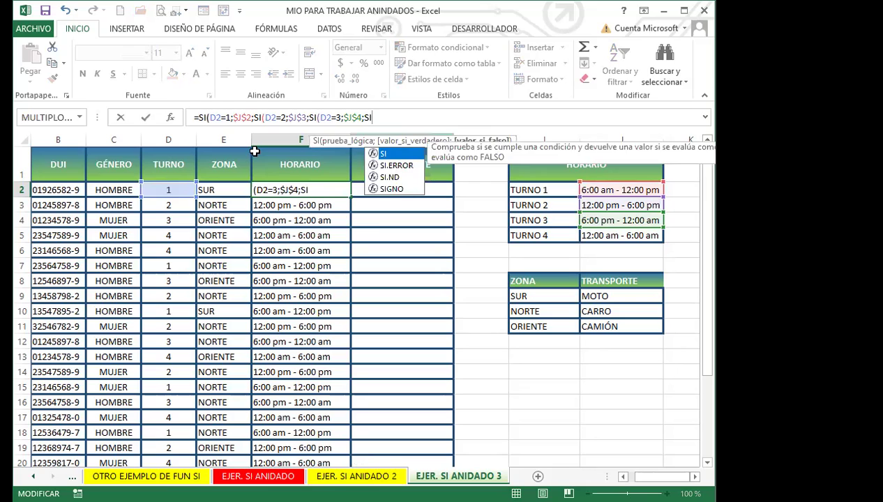
double_click(393, 154)
left_click(178, 185)
type("=4")
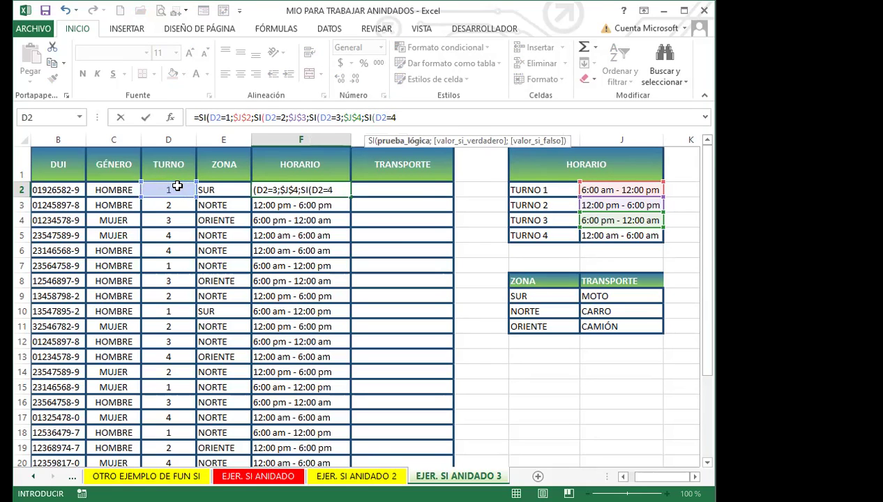
type(";")
left_click(630, 237)
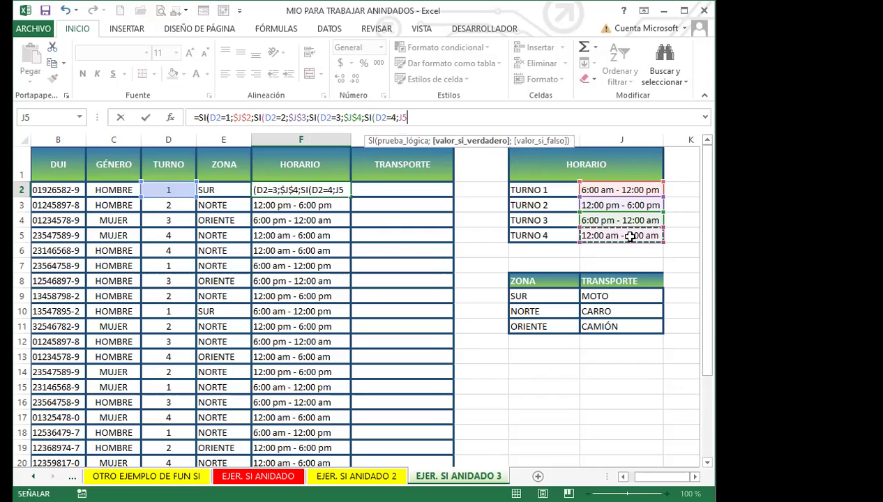
key("F4")
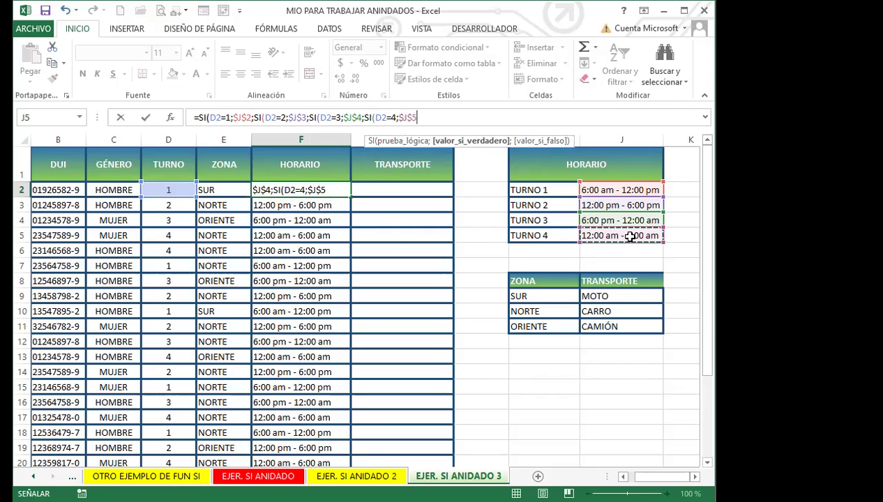
type("))))")
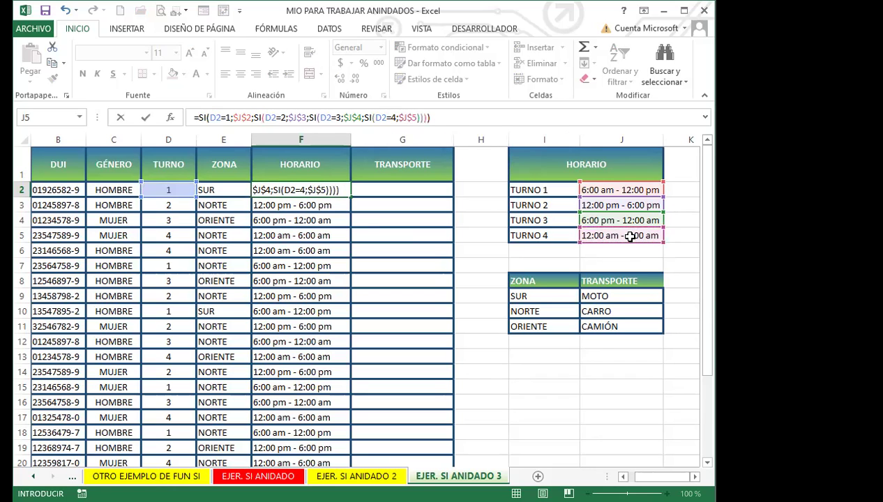
key("Return")
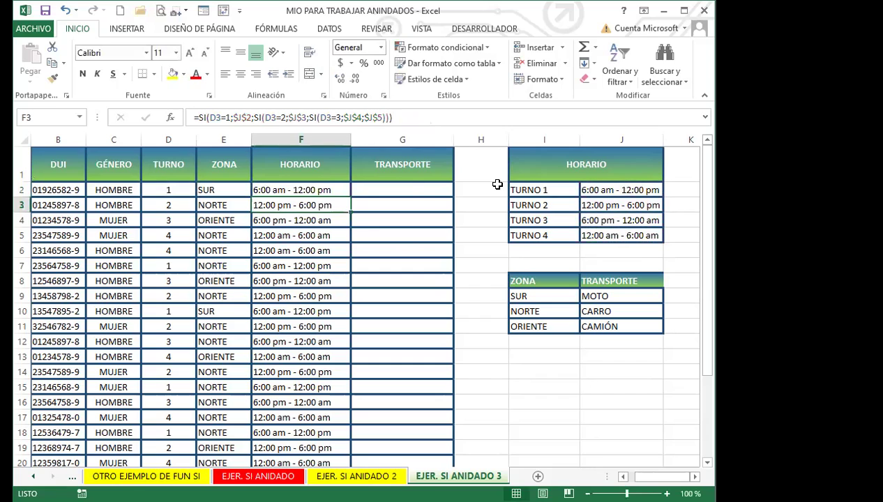
Step: Fill the four-test F2 formula down the HORARIO column to the last employee
left_click(337, 193)
double_click(351, 198)
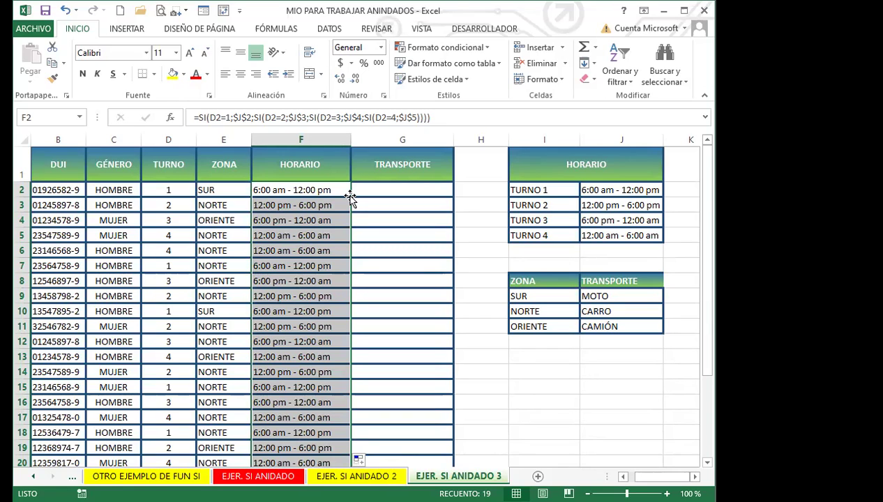
left_click(318, 190)
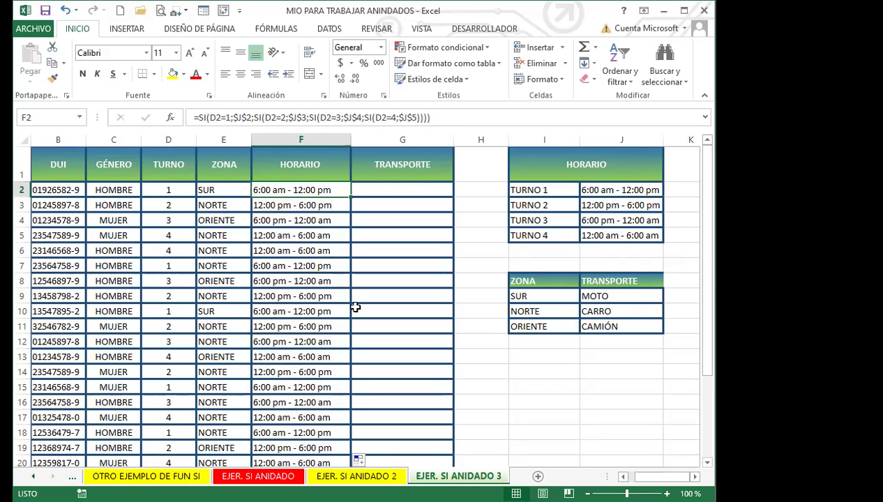
Step: Start an SI formula in G2 under TRANSPORTE, testing E2=$I$9 and returning $J$9 with absolute references
left_click(399, 190)
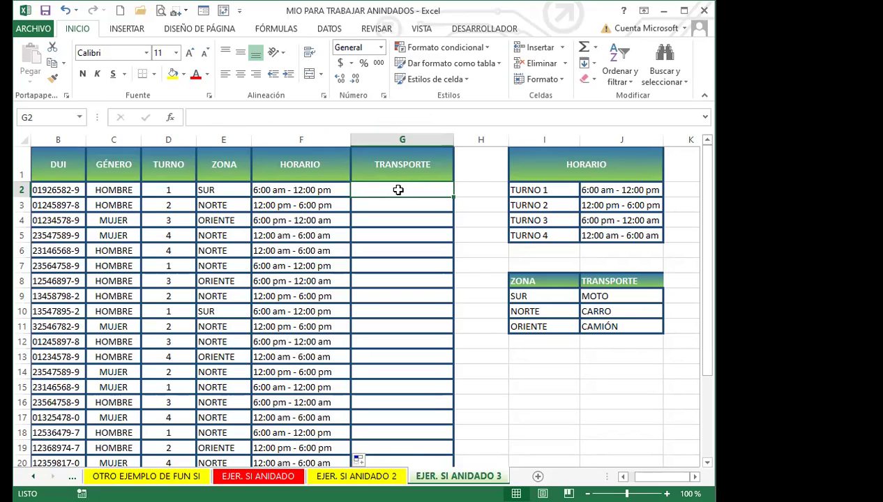
type("=S")
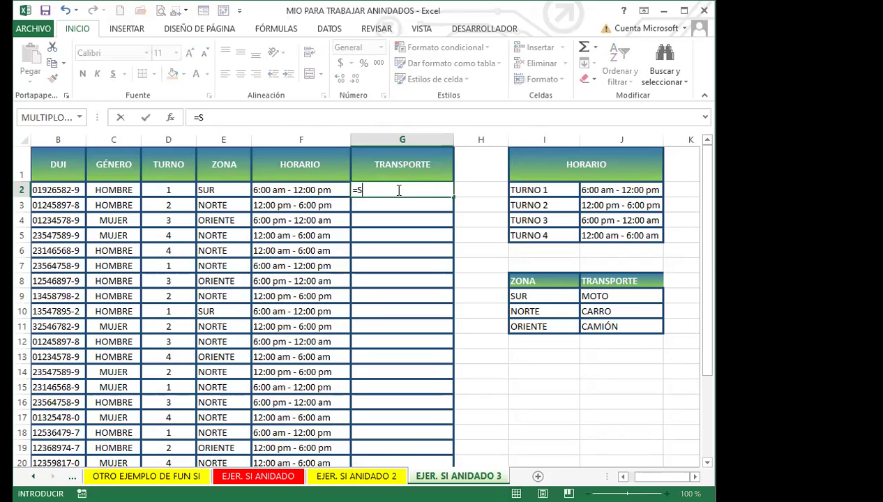
type("I")
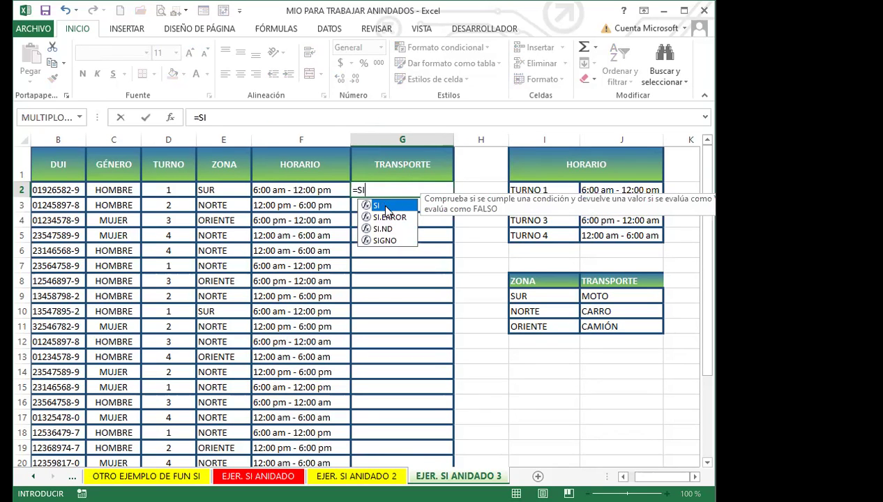
type("(")
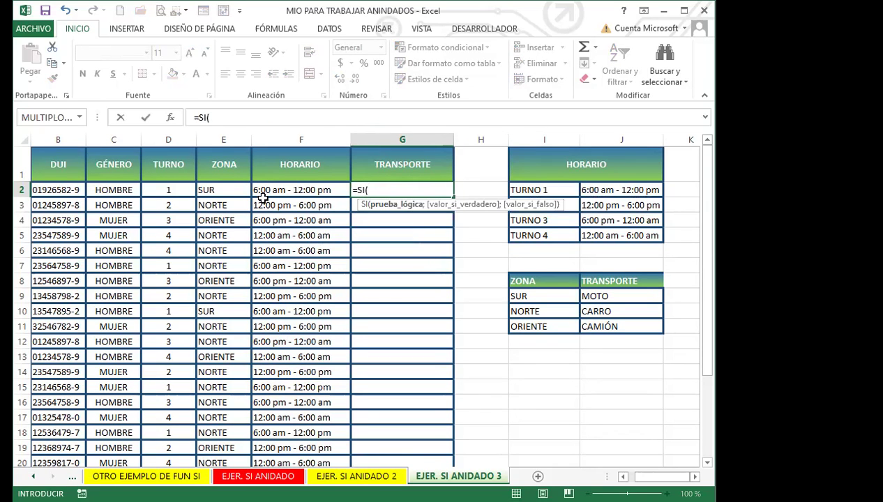
left_click(222, 189)
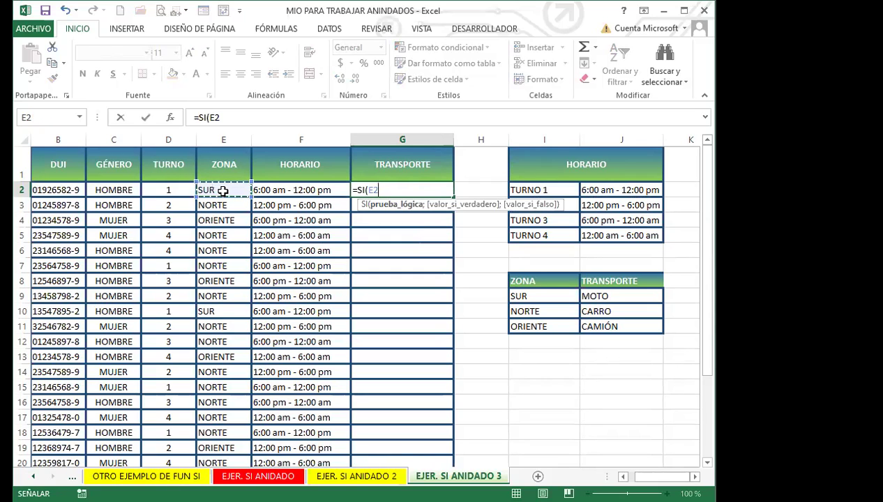
type("=")
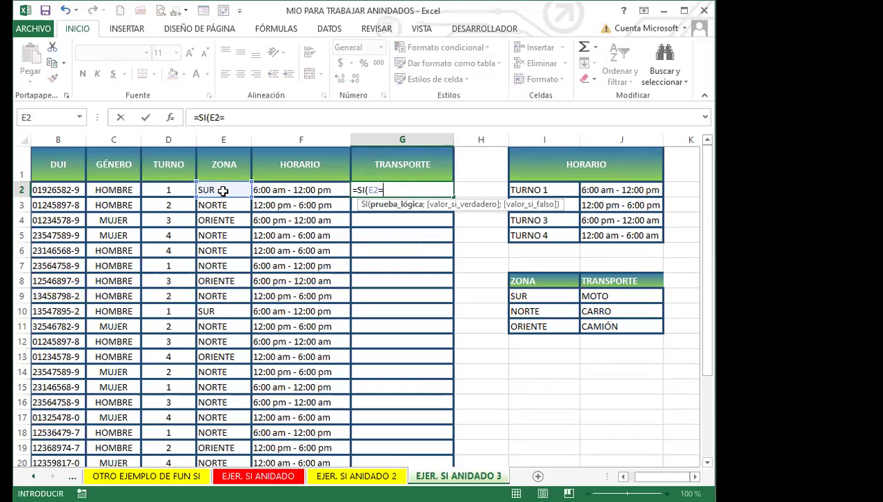
left_click(520, 296)
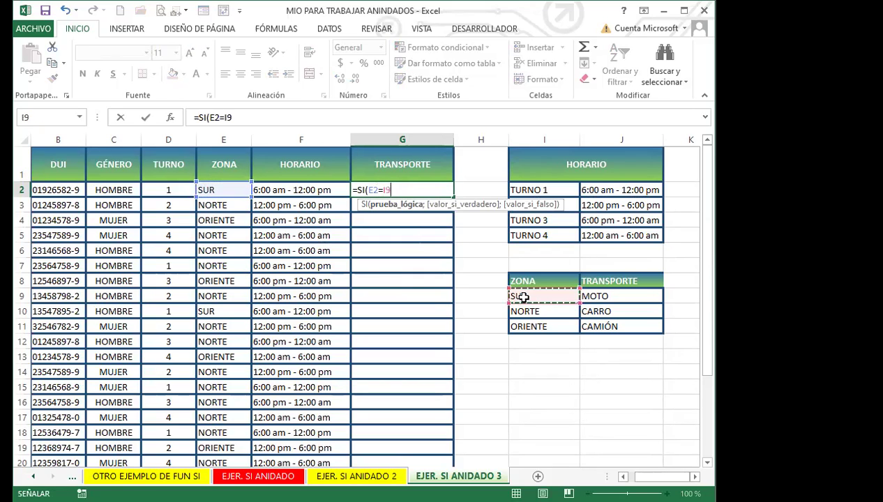
key("F4")
type(";")
left_click(597, 296)
key("F4")
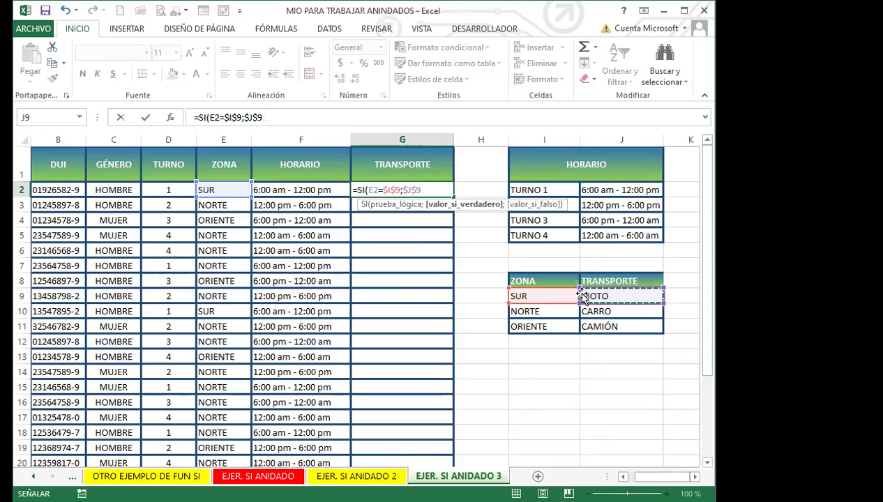
Step: Nest a second SI as the G2 formula's false value, with the logical test E2=$I$10
type(";S")
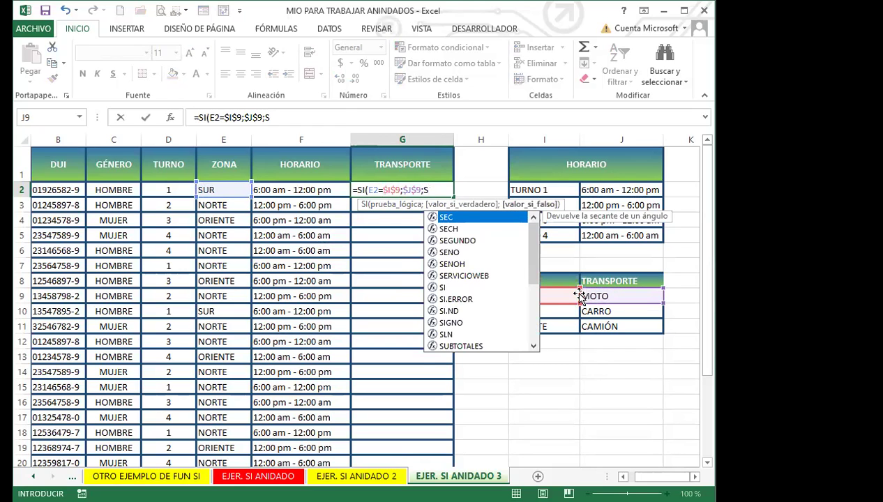
type("I")
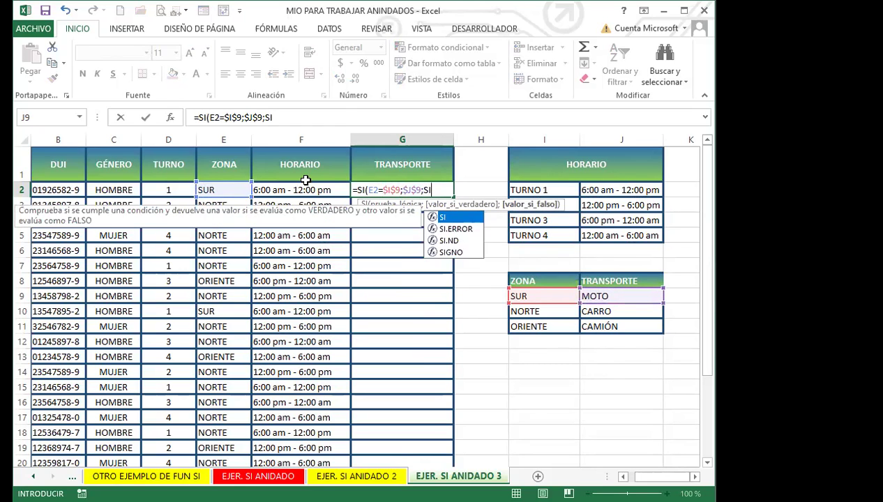
type("(")
left_click(219, 190)
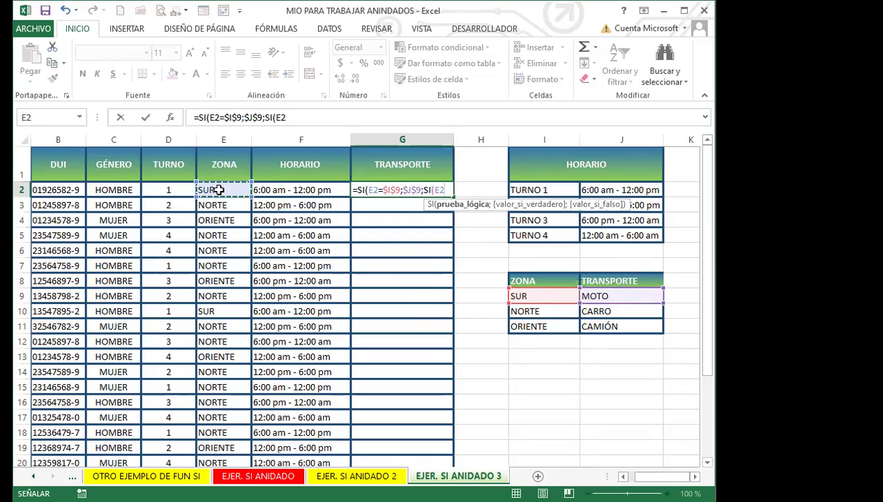
type(";")
left_click(532, 312)
key("F4")
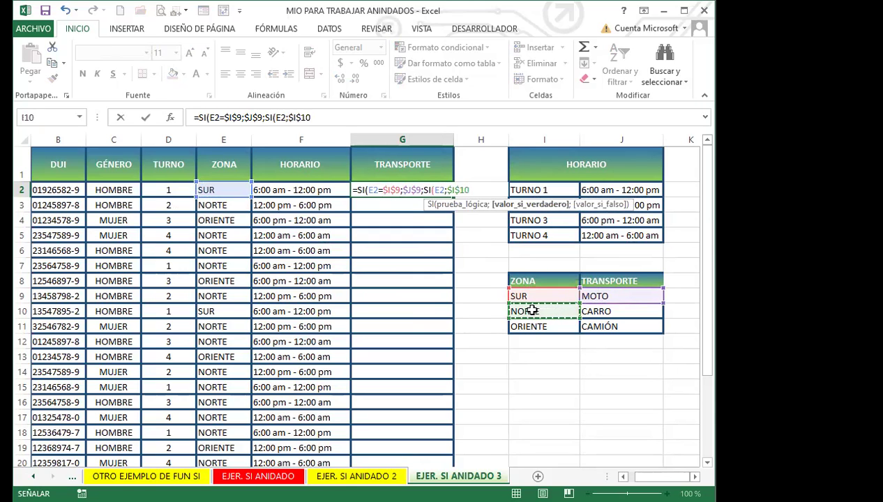
type(";")
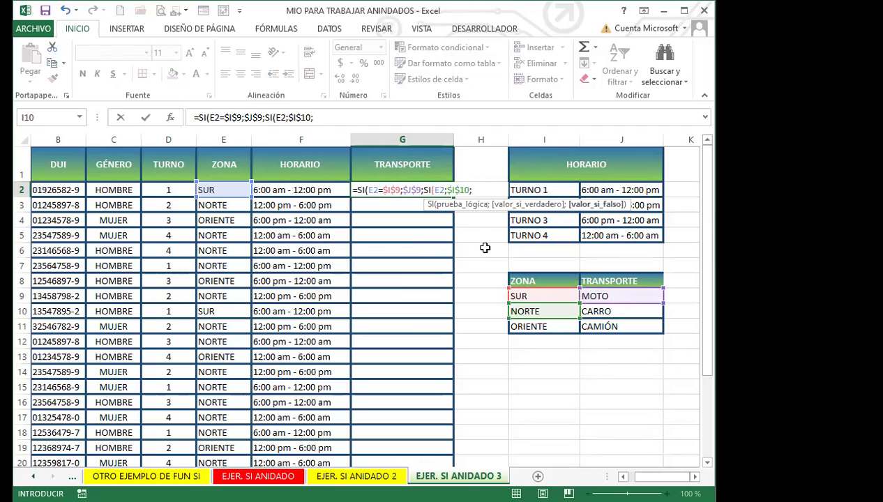
left_click(452, 190)
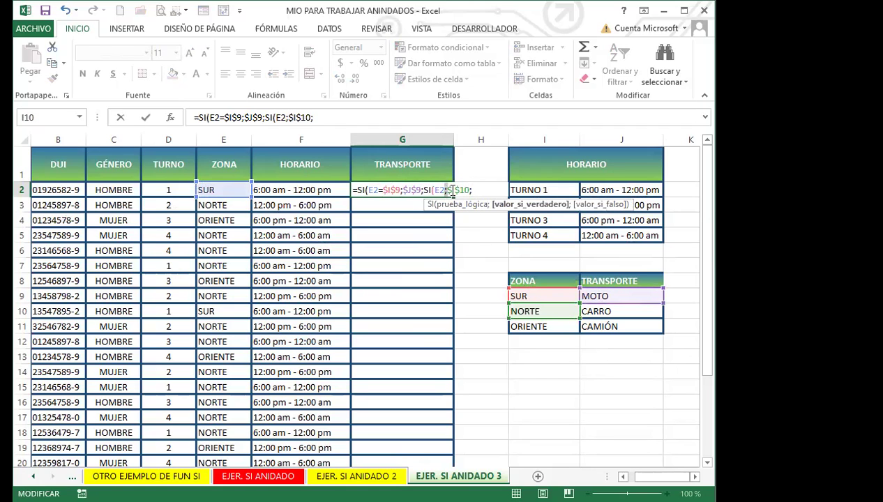
key("BackSpace")
type("=")
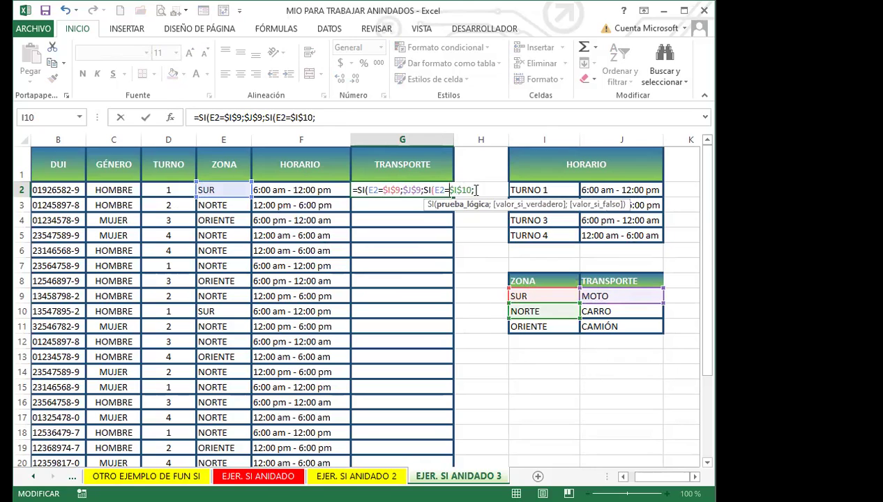
left_click(476, 190)
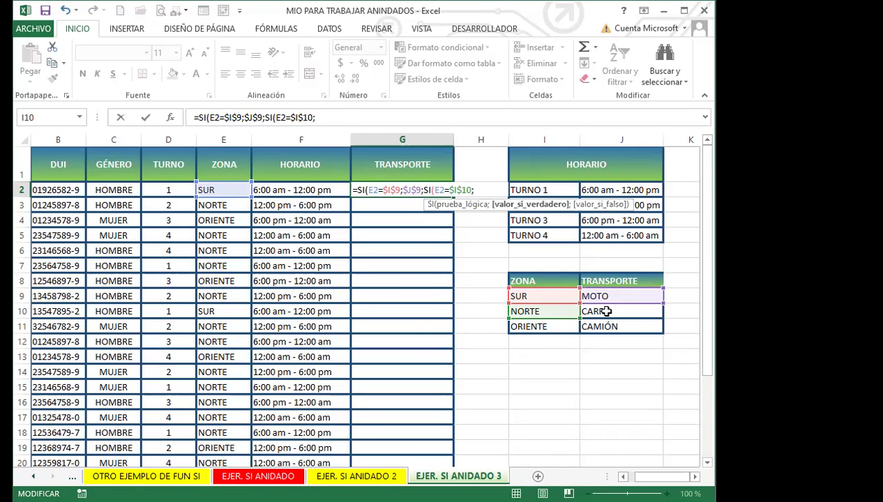
Step: Give the nested SI the true value $J$10 and false value $J$11, close both functions and enter the G2 formula
left_click(607, 311)
key("F4")
type(";")
left_click(607, 327)
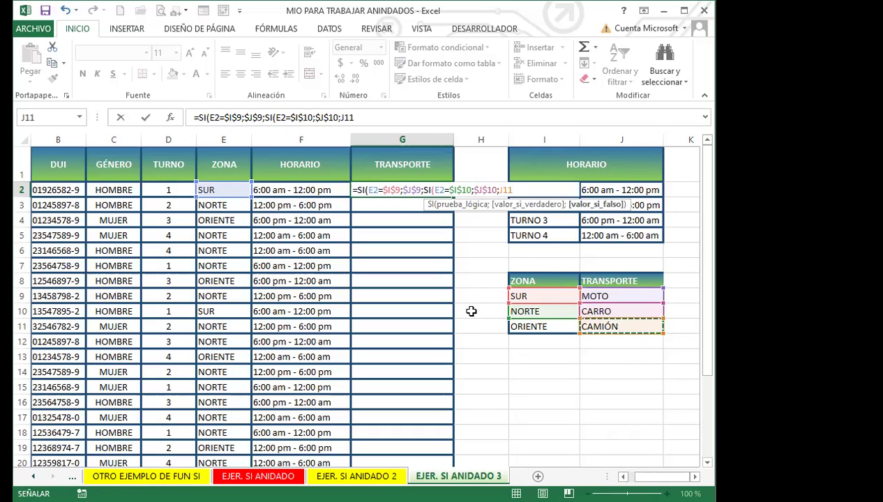
key("F4")
type(")")
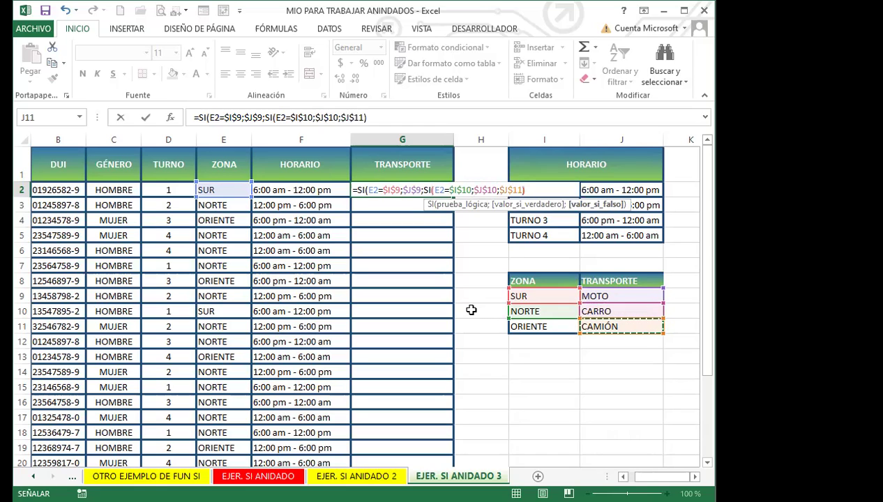
type(")")
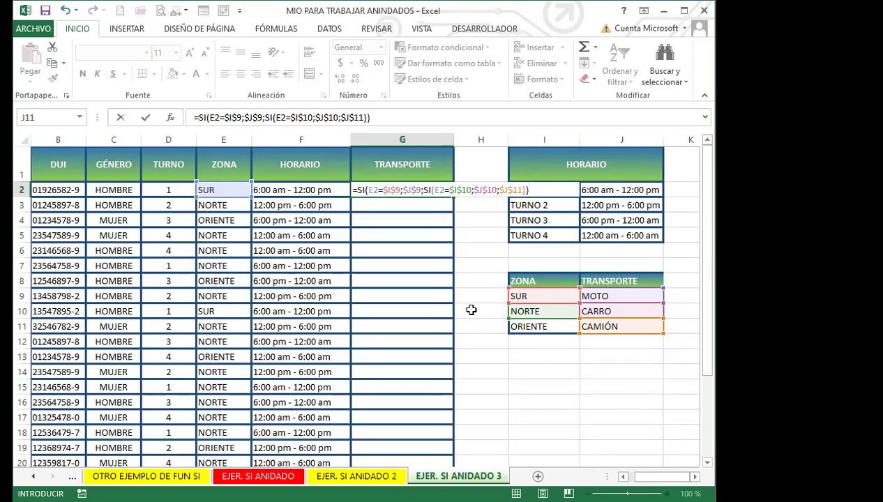
key("Return")
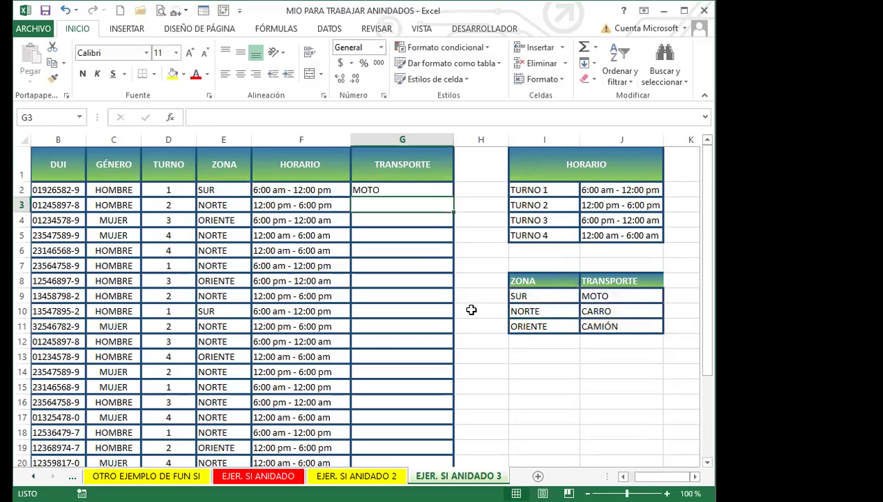
Step: Fill the G2 formula down the TRANSPORTE column to the last employee
left_click(381, 193)
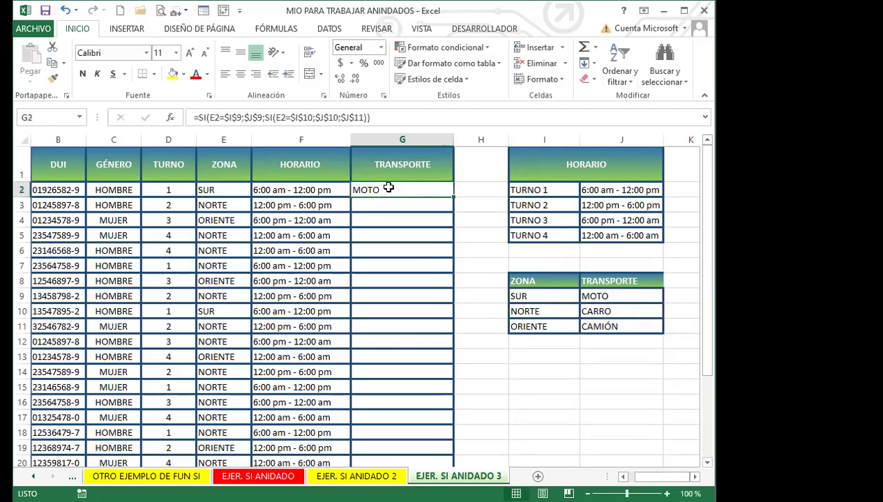
double_click(456, 197)
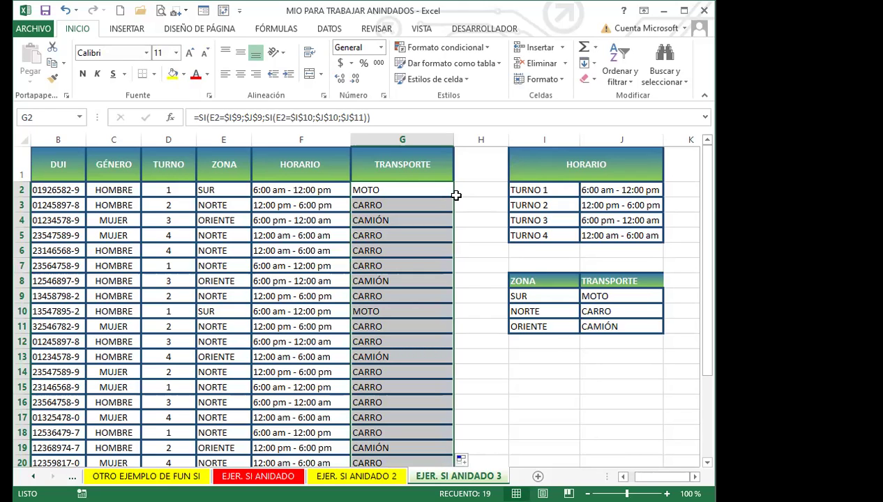
left_click(395, 187)
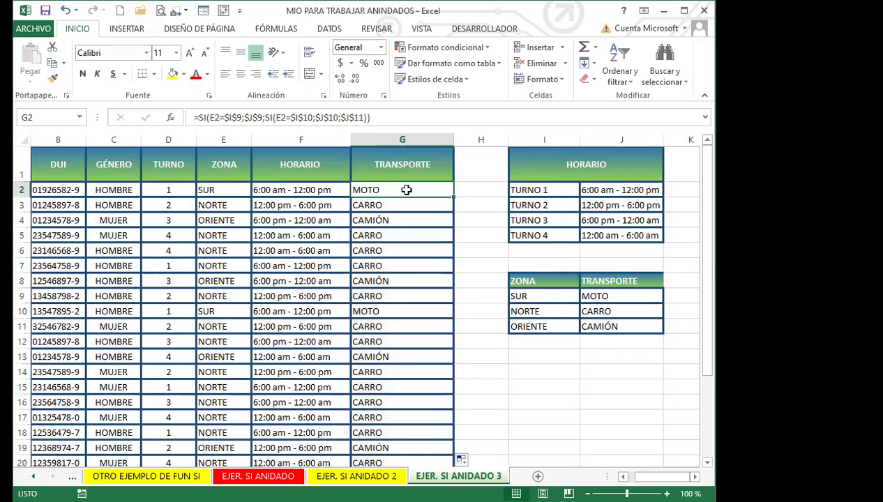
Step: Review the references in the G2 formula, and check the ZONA and TURNO cells in row 2
double_click(406, 189)
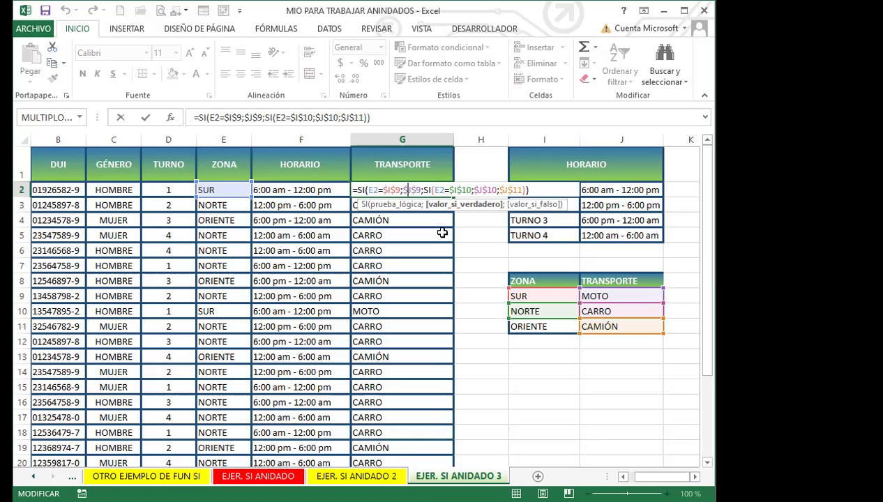
key("Return")
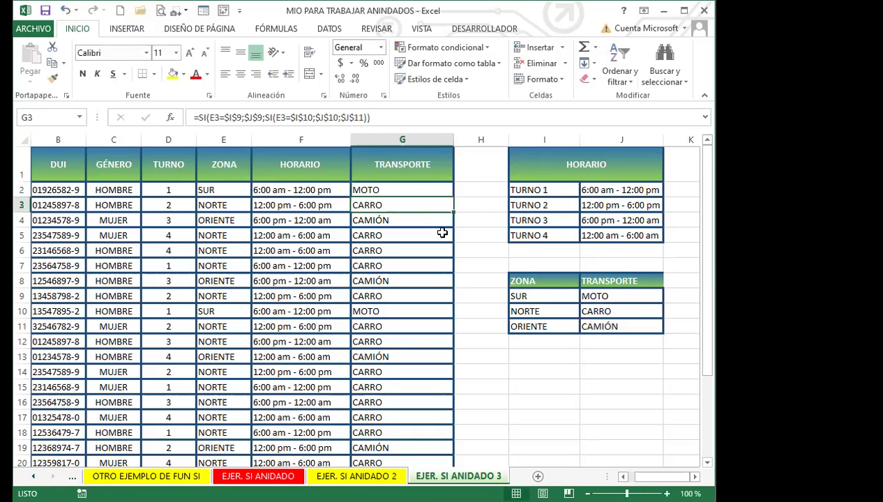
left_click(225, 187)
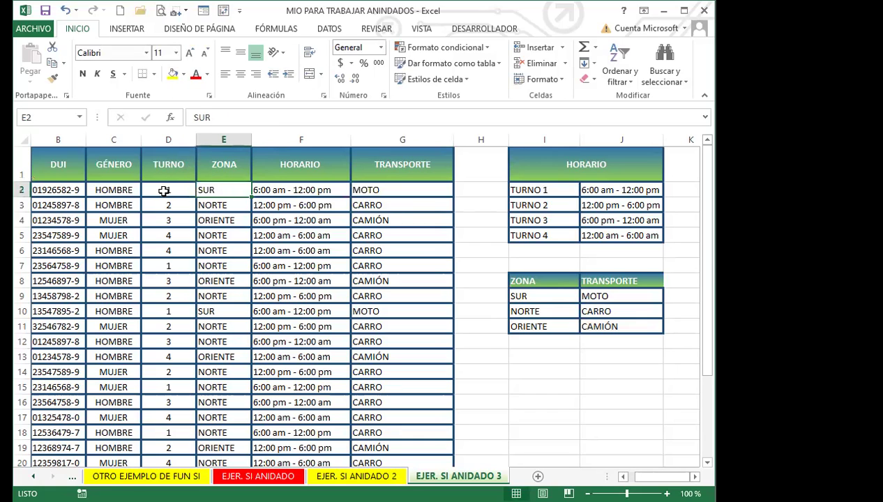
left_click(163, 190)
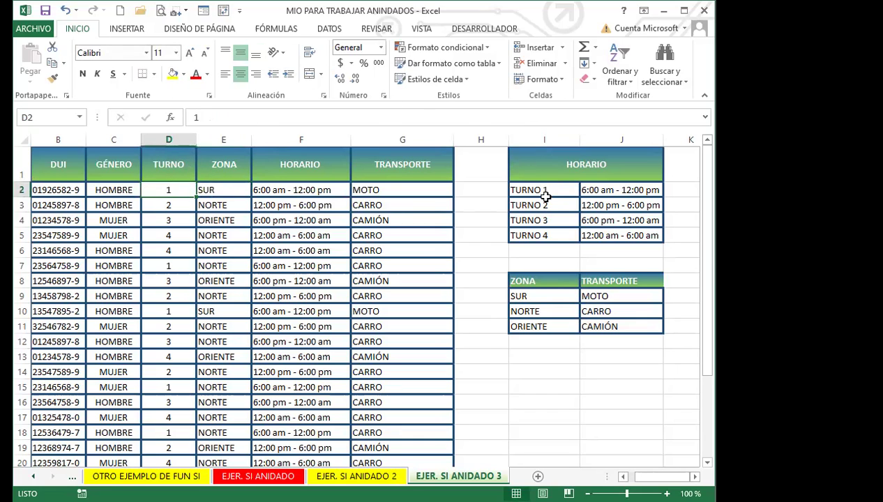
Step: Check the TURNO 1 entry in the HORARIO lookup table and review the formulas in F2 and G2
left_click(547, 193)
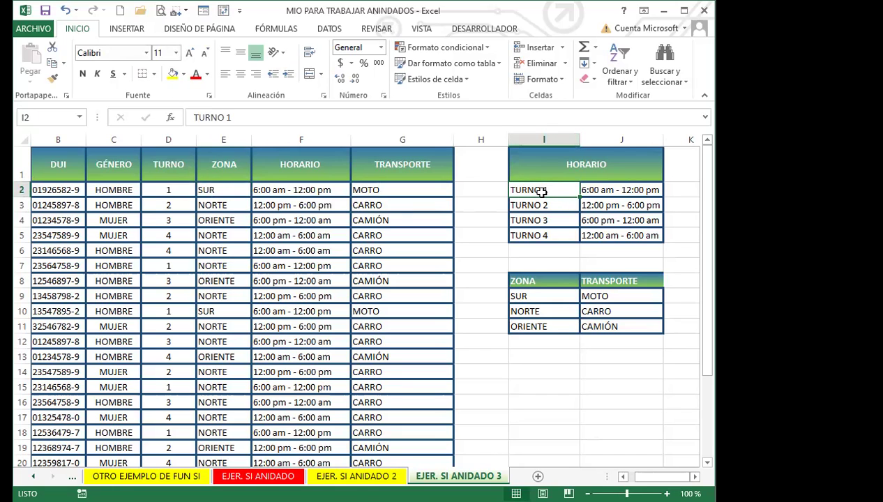
left_click(256, 190)
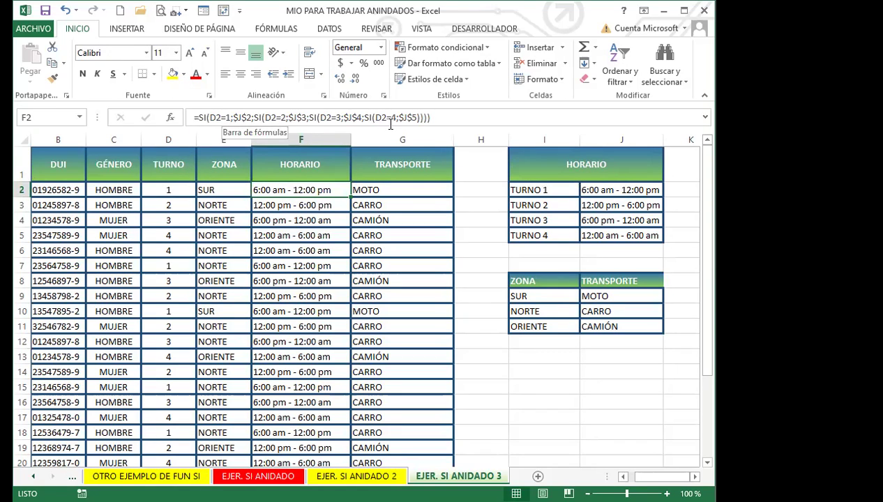
left_click(405, 188)
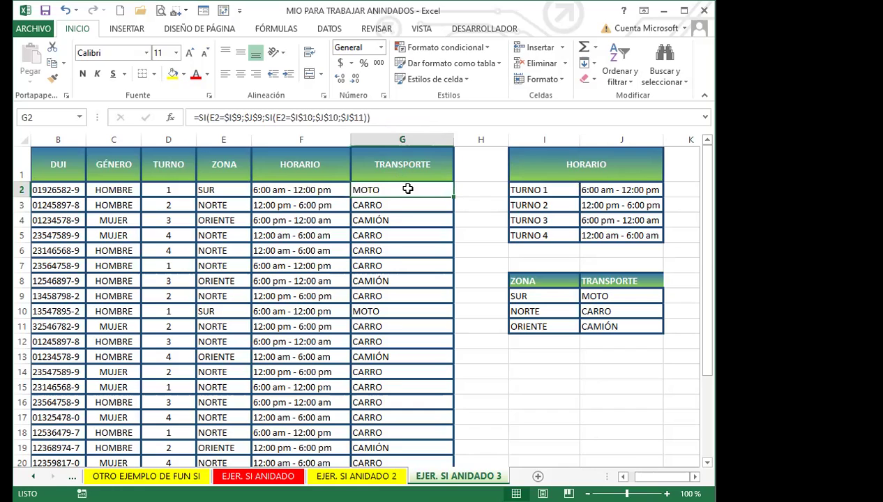
Step: Compare the ZONA values in E2, E3 and E4 with the SUR, NORTE and ORIENTE entries of the ZONA lookup table
left_click(228, 187)
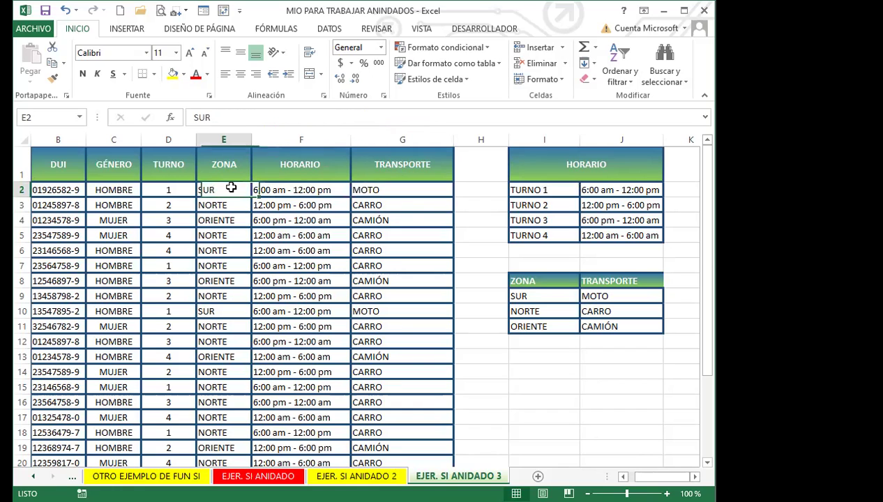
left_click(517, 295)
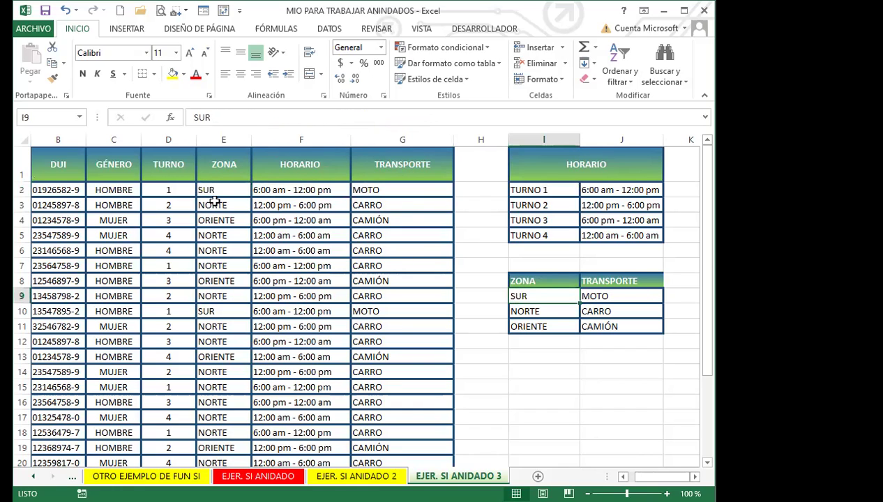
left_click(214, 204)
left_click(527, 310)
left_click(223, 221)
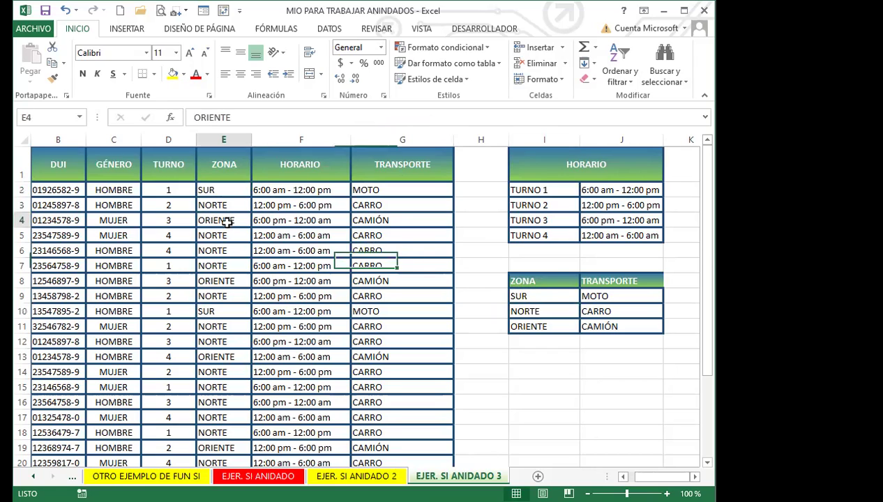
left_click(523, 329)
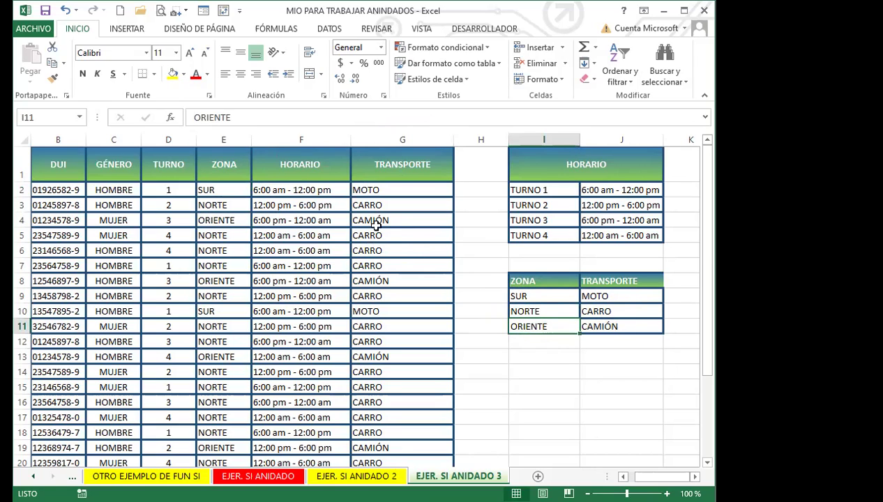
Step: Review the nested SI formulas for the first employee's TRANSPORTE and HORARIO cells
left_click(374, 190)
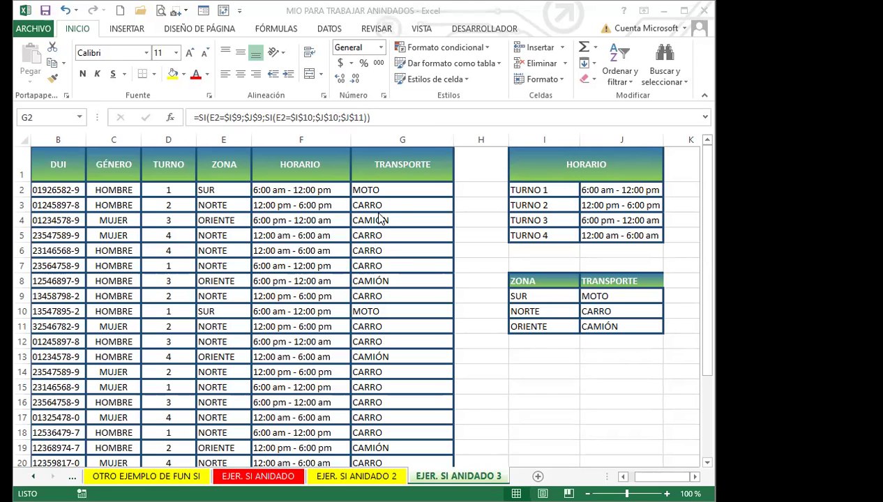
left_click(393, 191)
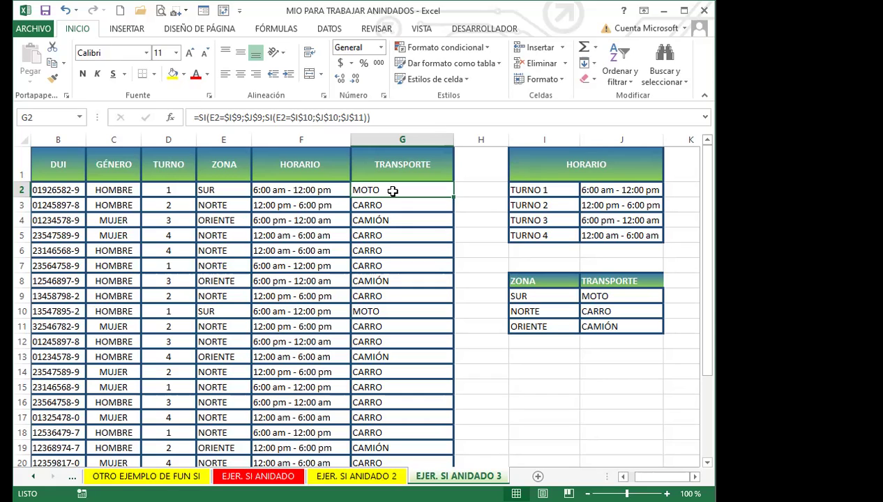
left_click(287, 191)
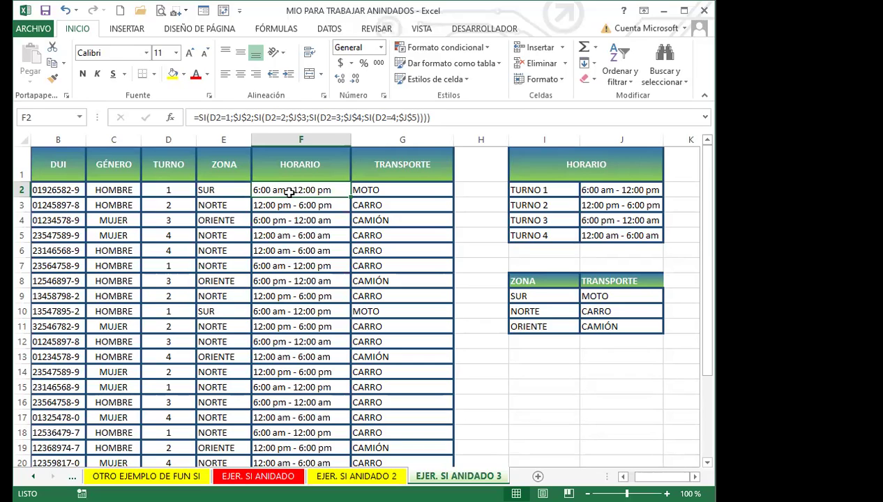
Step: Review the B7 formula on EJER. SI ANIDADO 2, look through the other SI exercise sheets, and return to EJER. SI ANIDADO 3
left_click(353, 477)
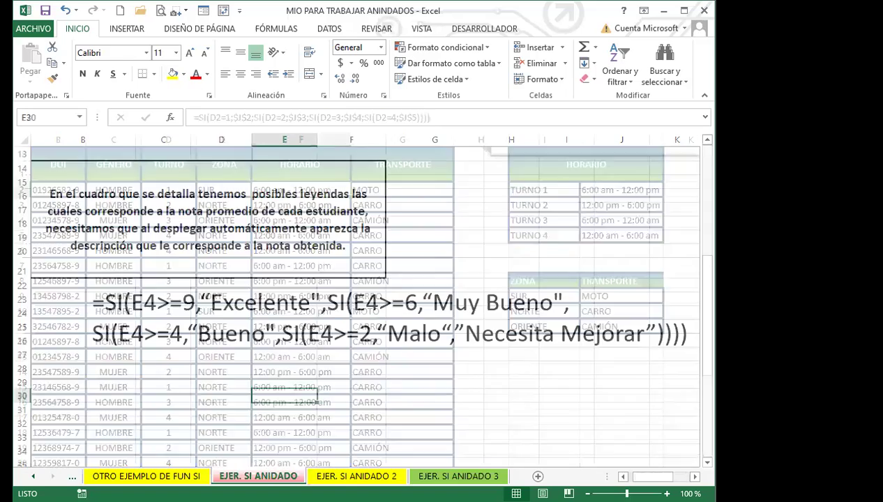
left_click(237, 263)
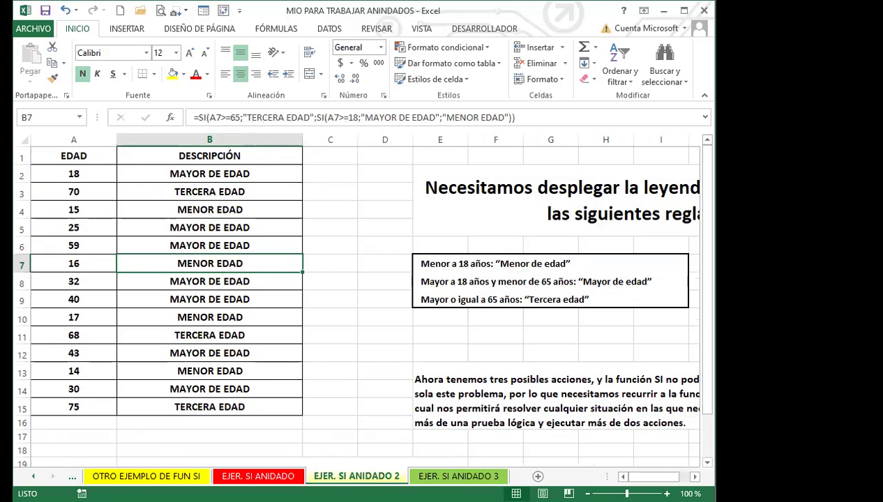
left_click(33, 475)
left_click(139, 475)
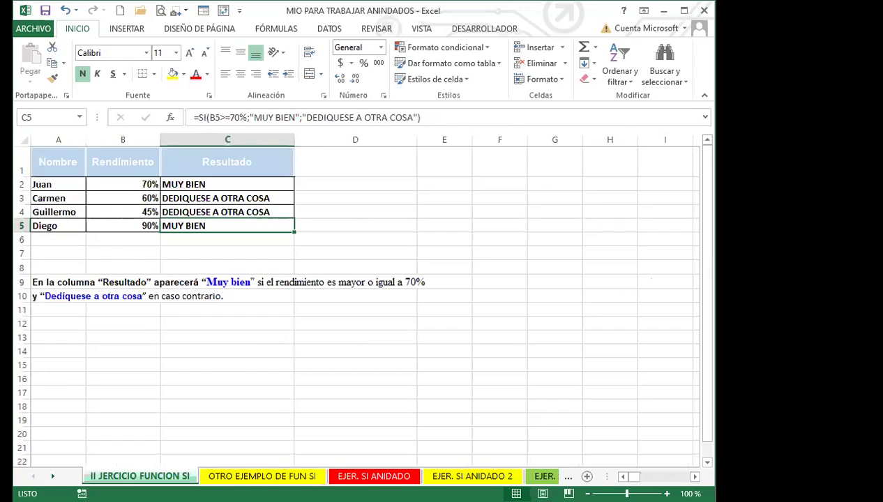
left_click(265, 476)
left_click(341, 476)
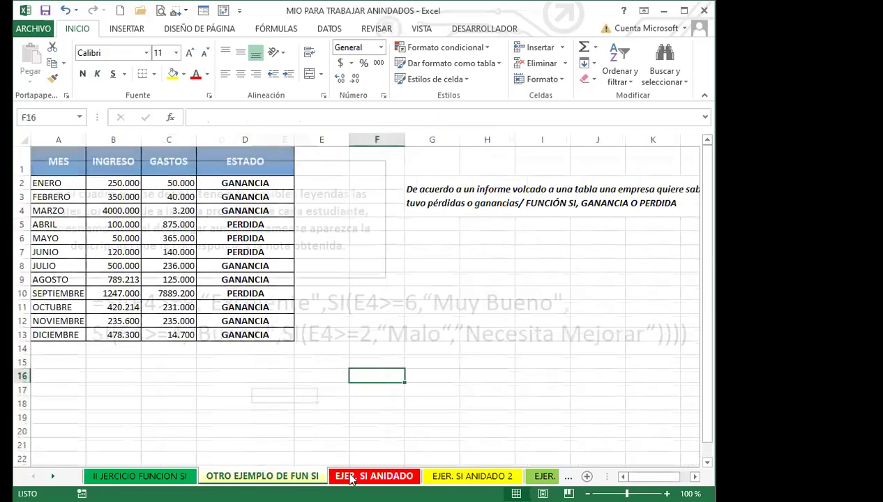
left_click(472, 475)
left_click(542, 476)
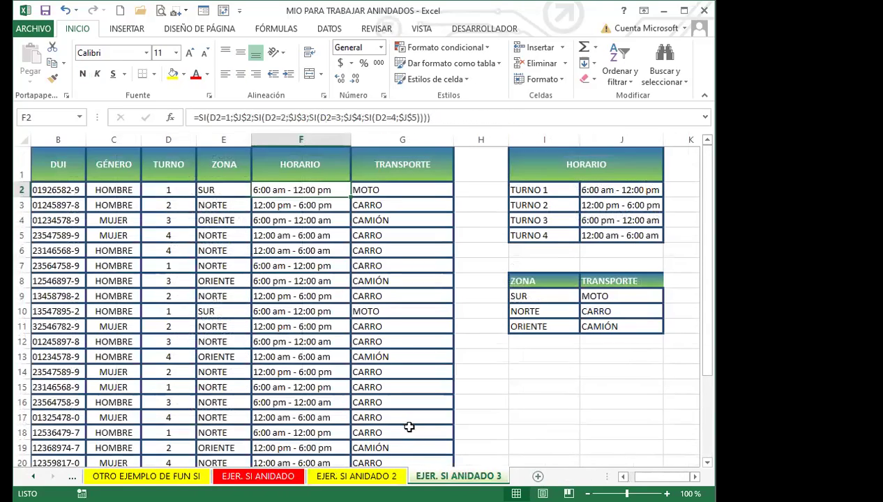
Step: Check the copied nested SI formulas in TRANSPORTE cells G17, G12 and G10
left_click(411, 421)
left_click(396, 346)
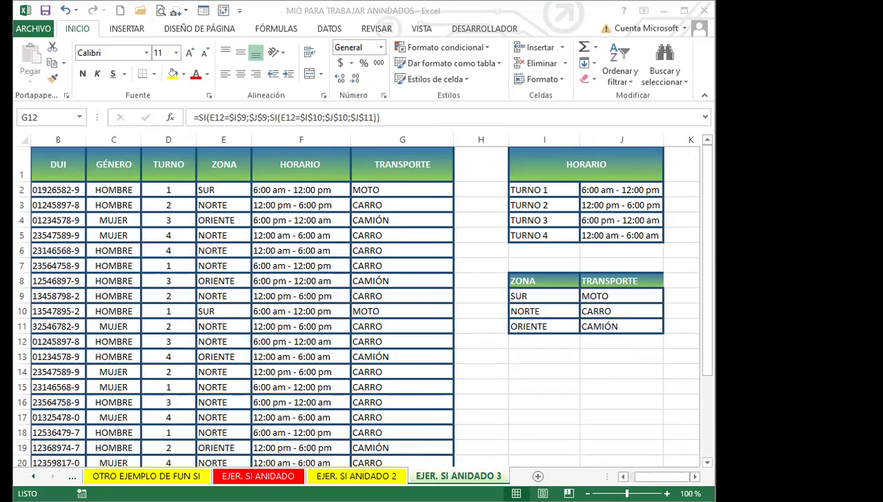
left_click(390, 312)
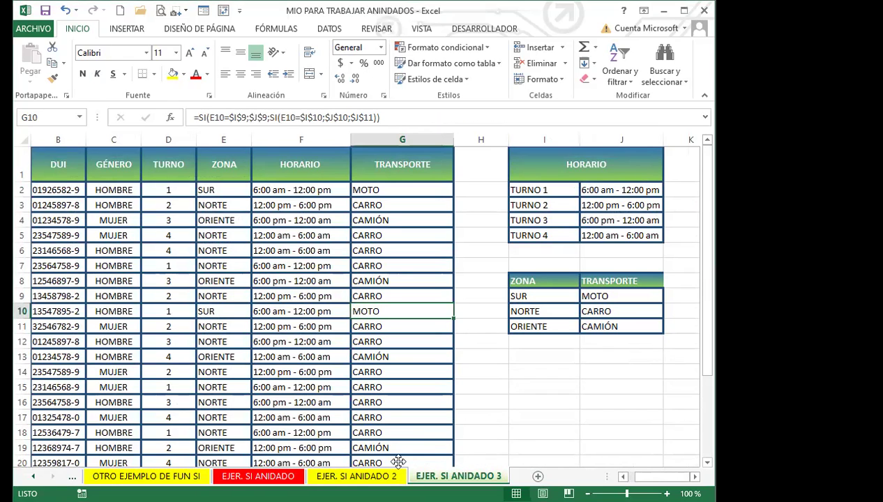